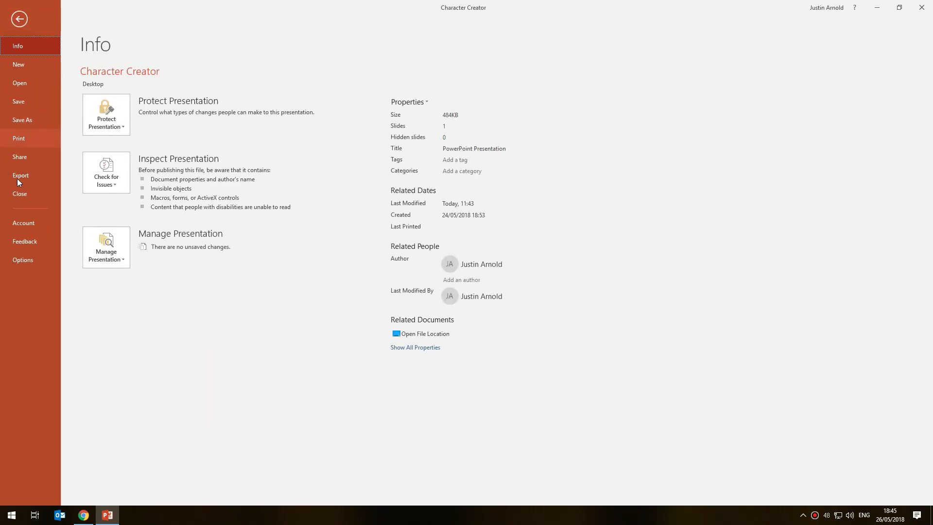
Discard Character Creator's changes, then start Presentation1 with a single Blank-layout slide
click(19, 193)
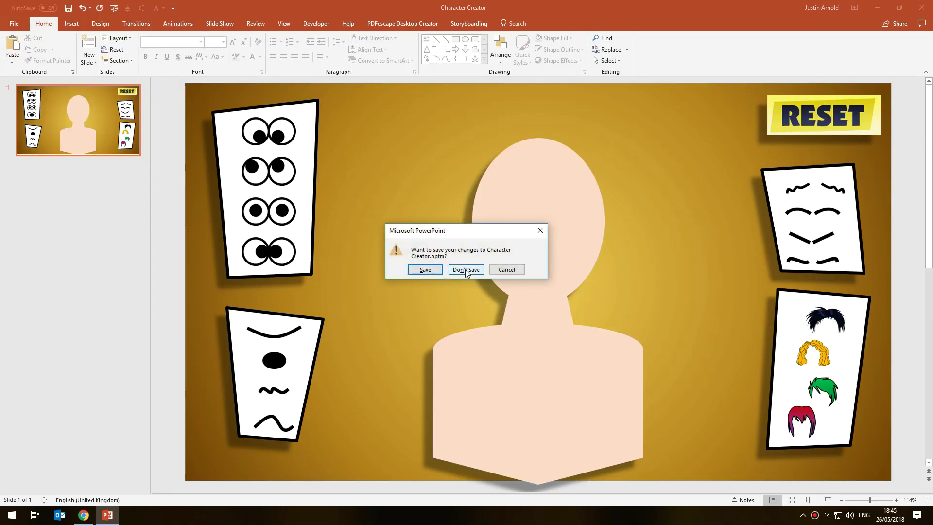
click(466, 269)
click(15, 23)
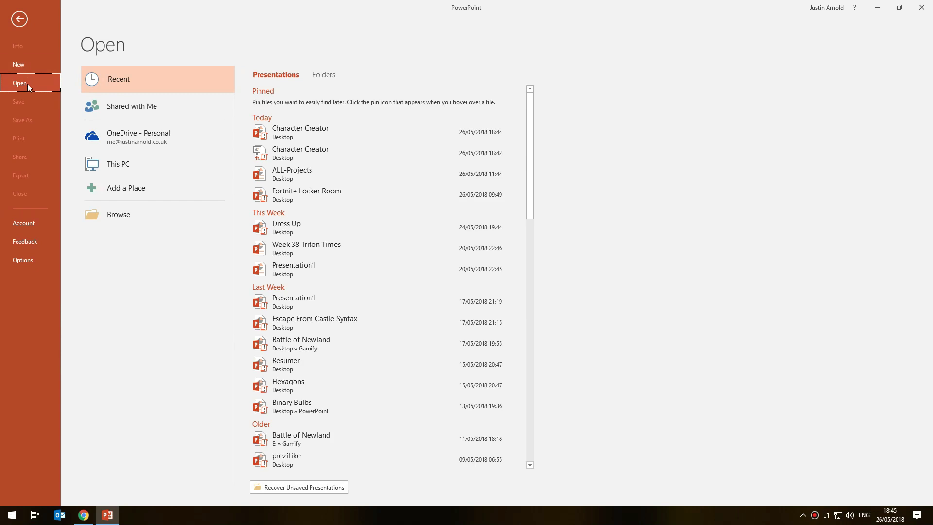
click(17, 65)
click(141, 180)
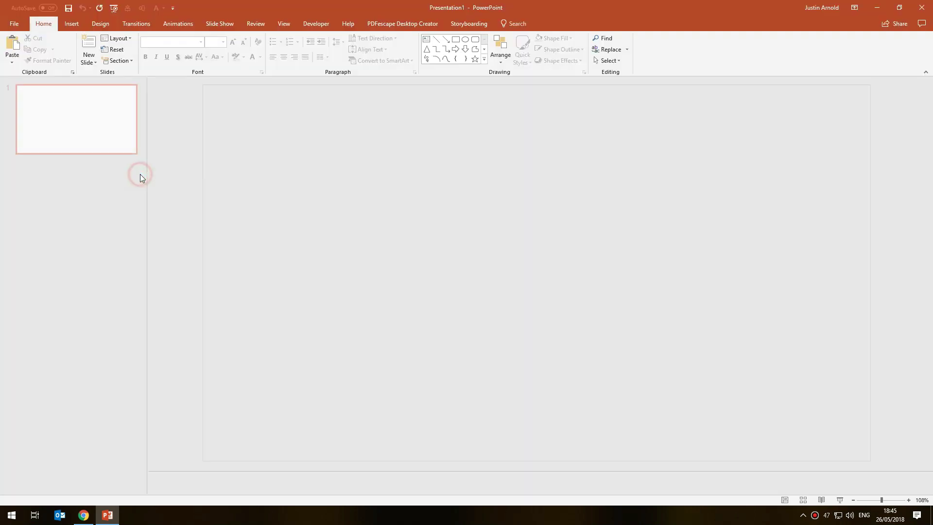
click(118, 39)
click(140, 177)
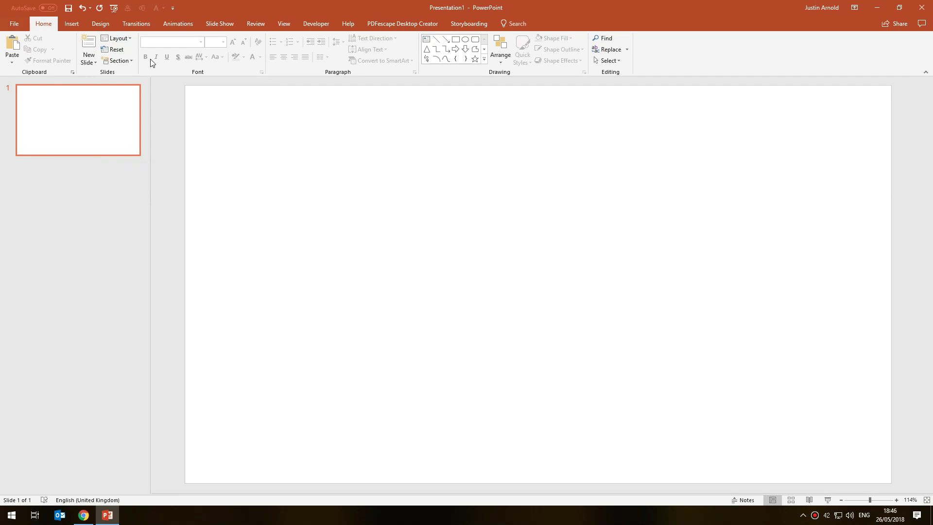
Draw a large oval near the centre of the slide
click(72, 24)
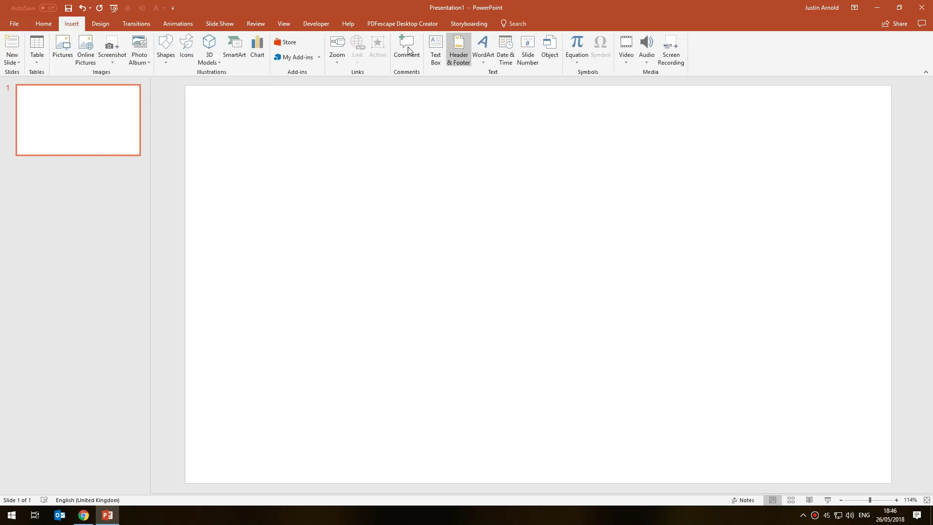
click(165, 47)
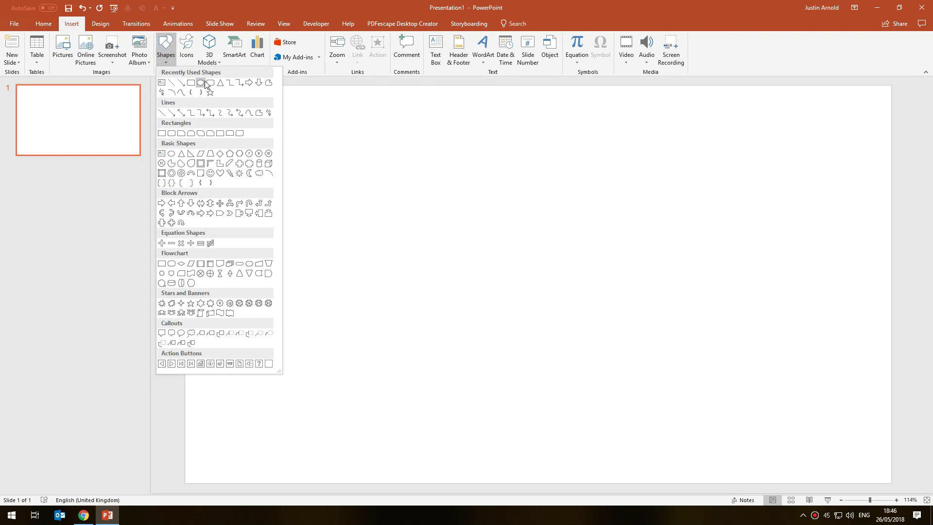
click(205, 83)
mouse_move(510, 160)
mouse_down()
mouse_move(608, 306)
mouse_move(655, 341)
mouse_up()
drag(615, 290, 562, 266)
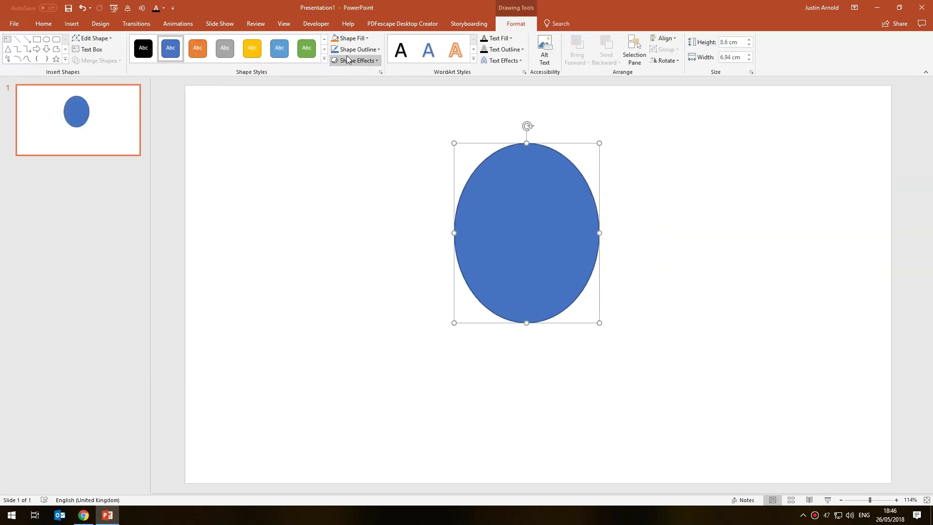
Remove the oval's outline and fill it with a custom pale peach colour
click(359, 49)
click(360, 132)
click(360, 38)
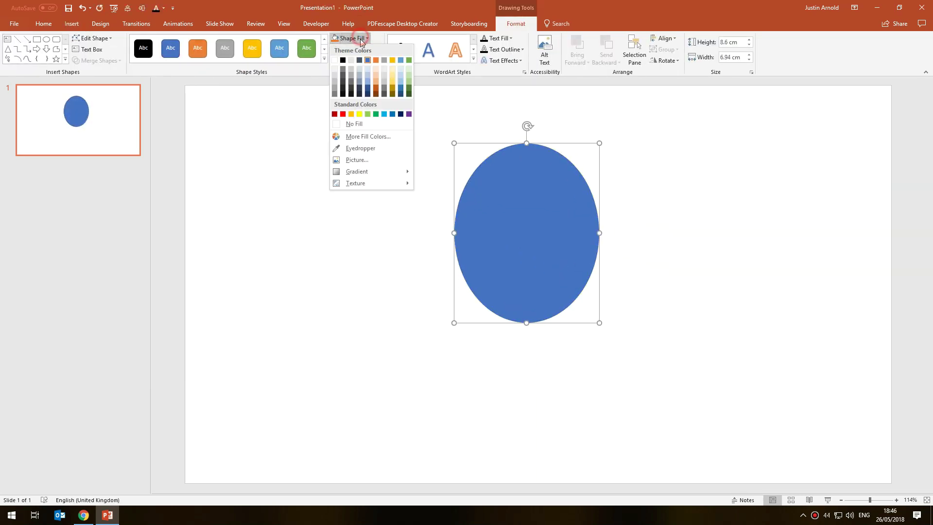
click(361, 136)
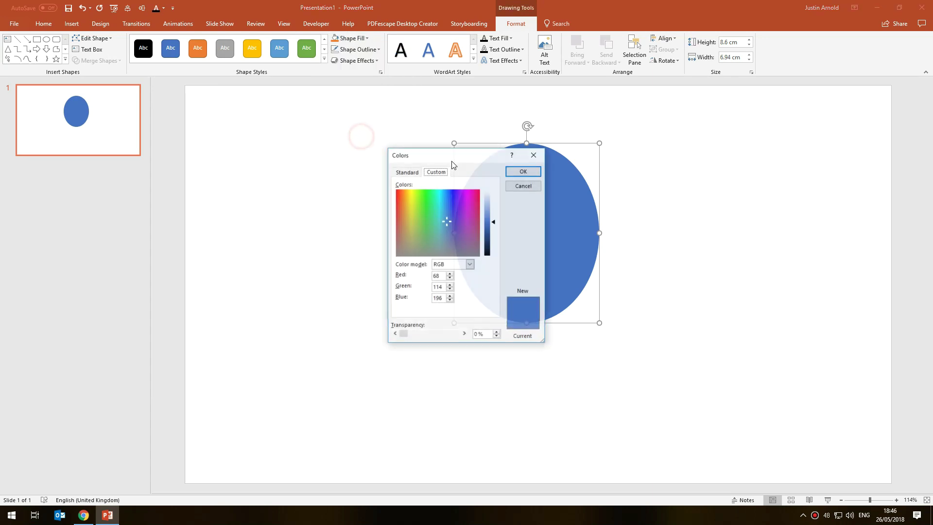
mouse_move(410, 199)
mouse_down()
mouse_move(406, 190)
mouse_move(464, 192)
mouse_move(410, 195)
mouse_up()
drag(490, 222, 402, 192)
click(511, 172)
Nudge the peach oval slightly left and up into position
click(642, 206)
drag(567, 241, 544, 234)
click(627, 241)
click(531, 239)
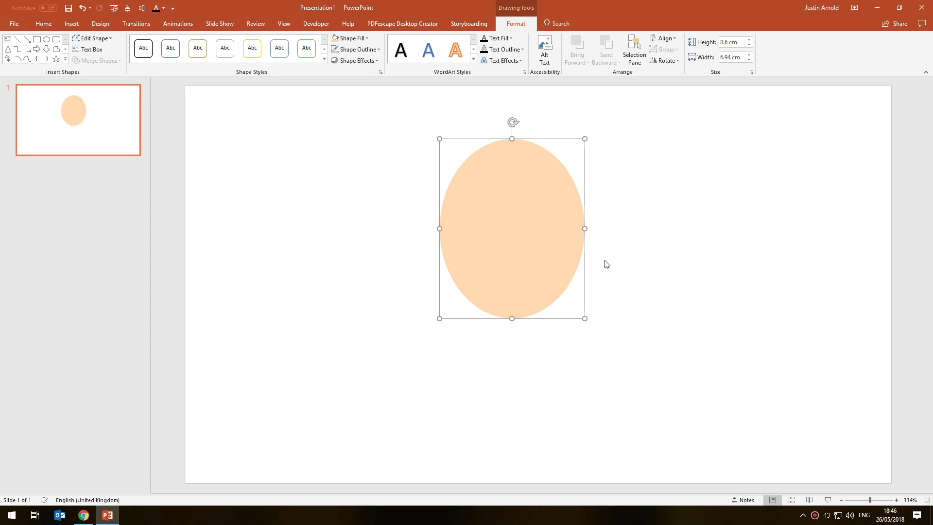
click(614, 210)
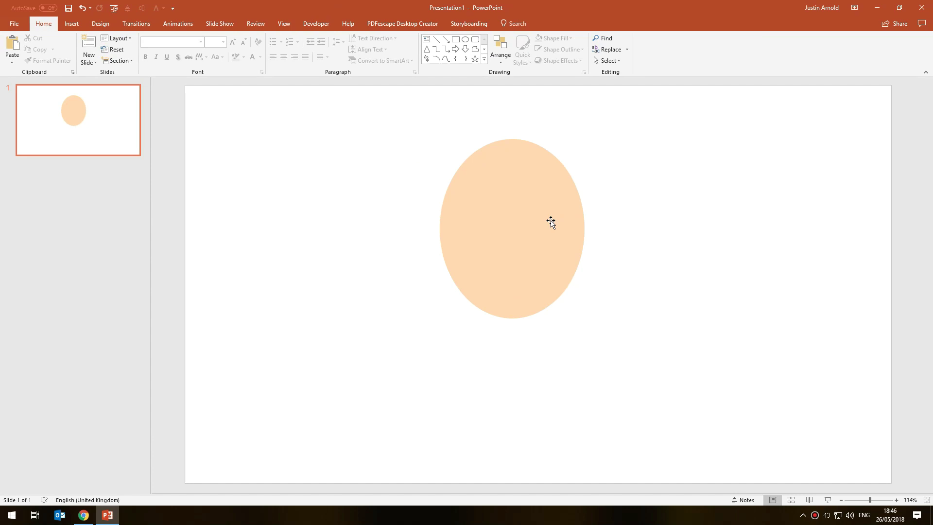
drag(546, 222, 546, 211)
click(653, 206)
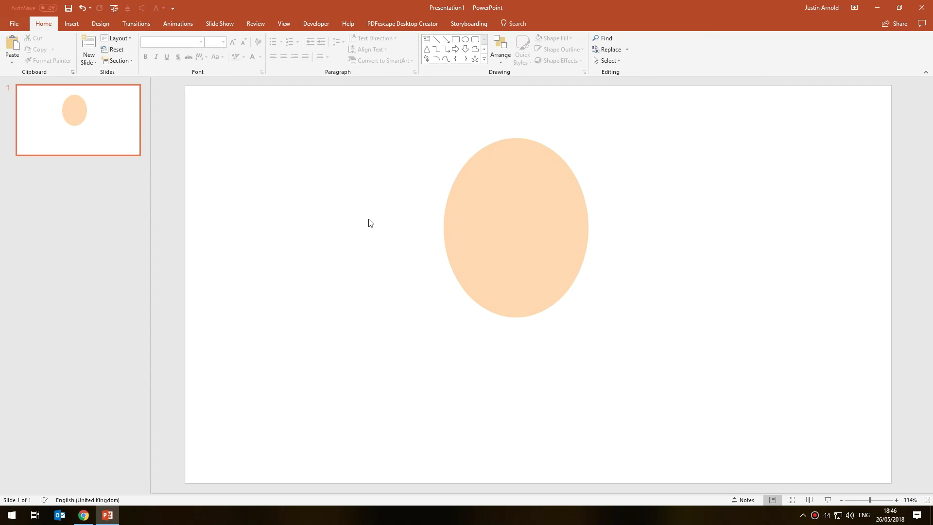
Draw a circle at the slide's upper left and make it white with no outline
click(72, 24)
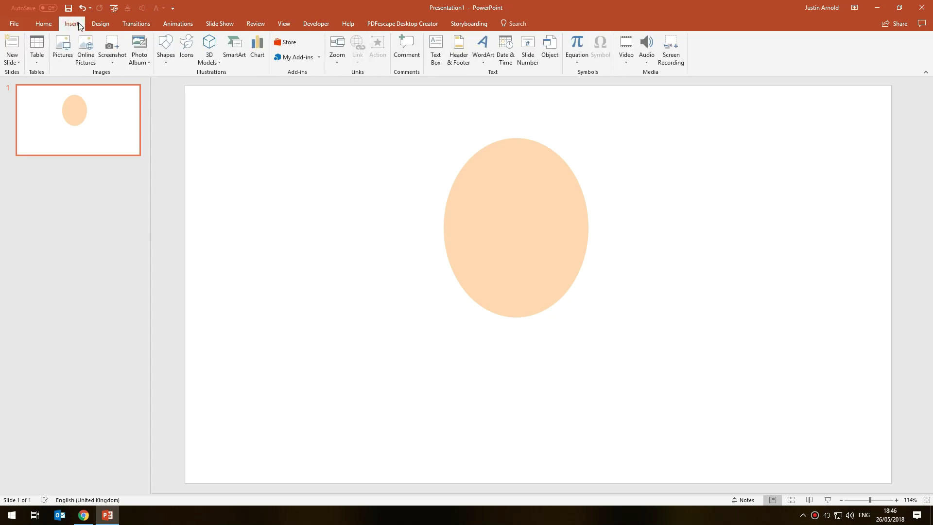
click(166, 49)
click(201, 83)
drag(258, 131, 264, 193)
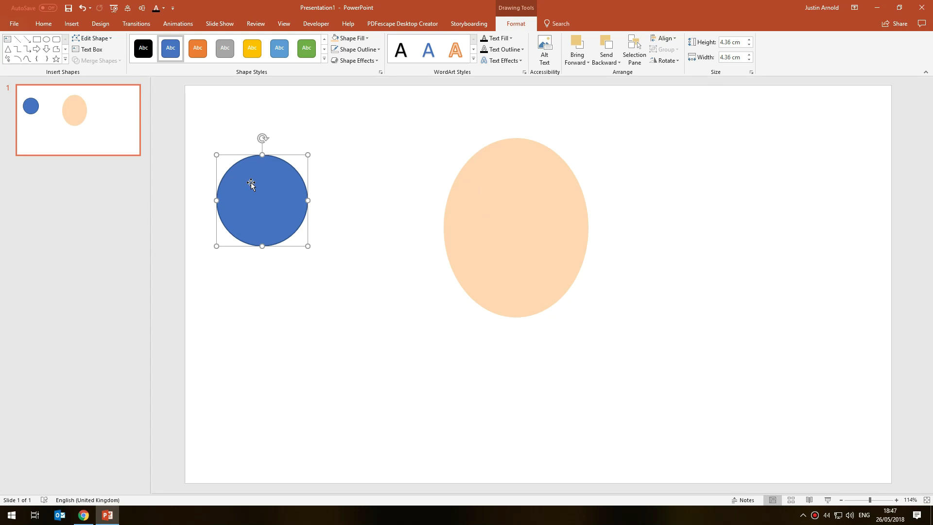
click(348, 38)
click(337, 58)
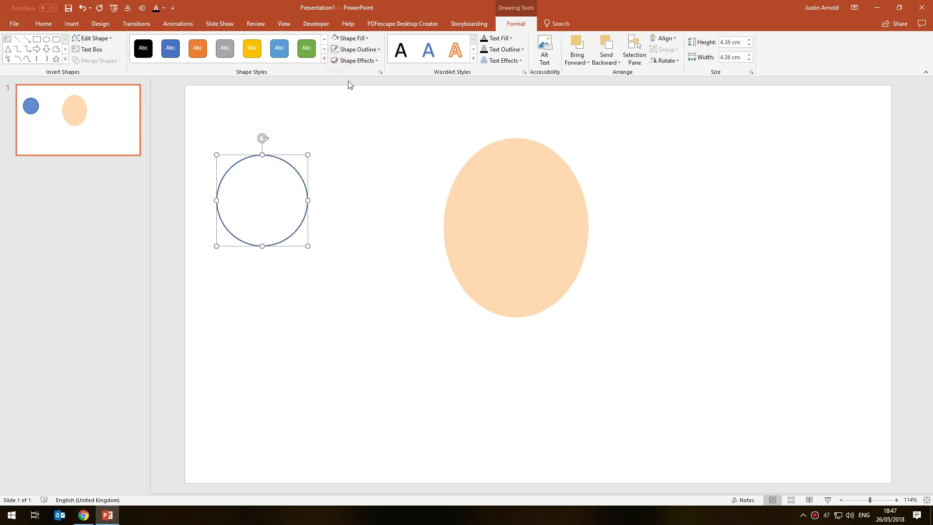
click(356, 50)
click(349, 155)
Copy the white circle inside the oval and shrink the copy into a black pupil
drag(274, 198, 528, 215)
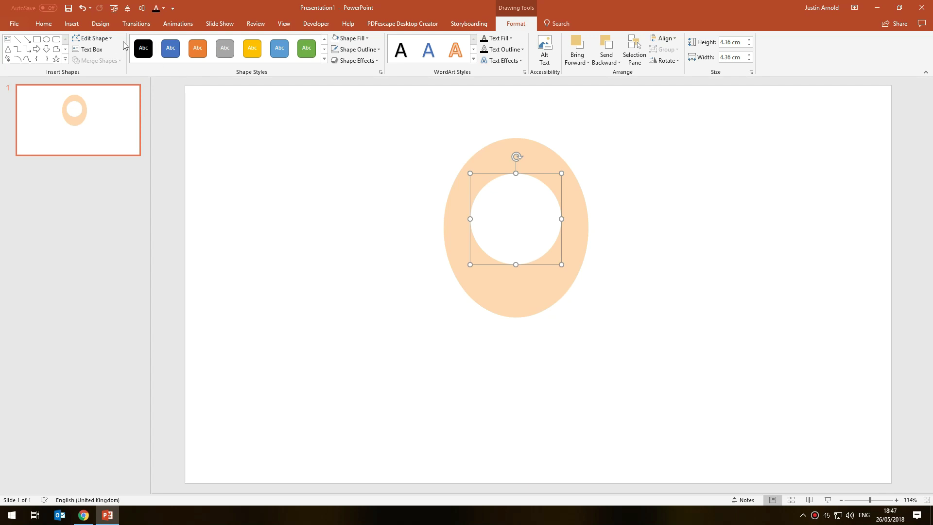
key(ctrl+z)
drag(525, 230, 502, 243)
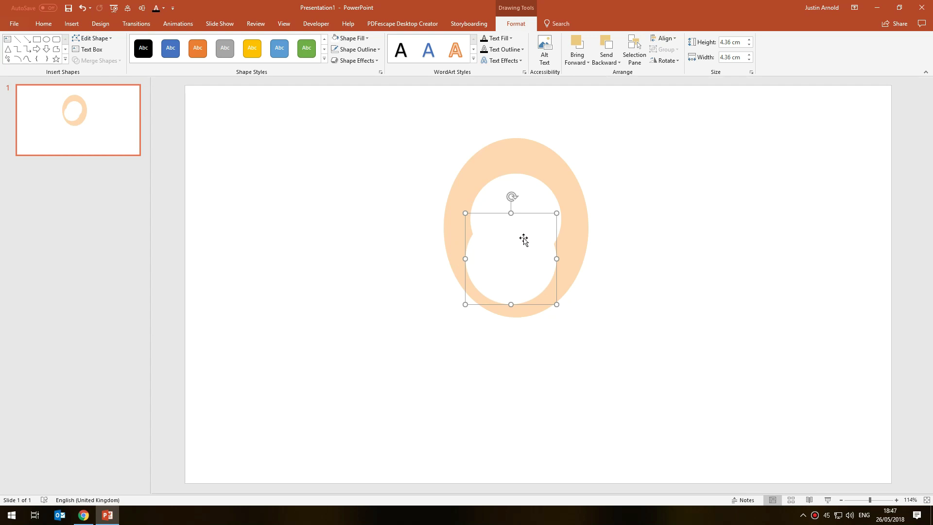
click(350, 38)
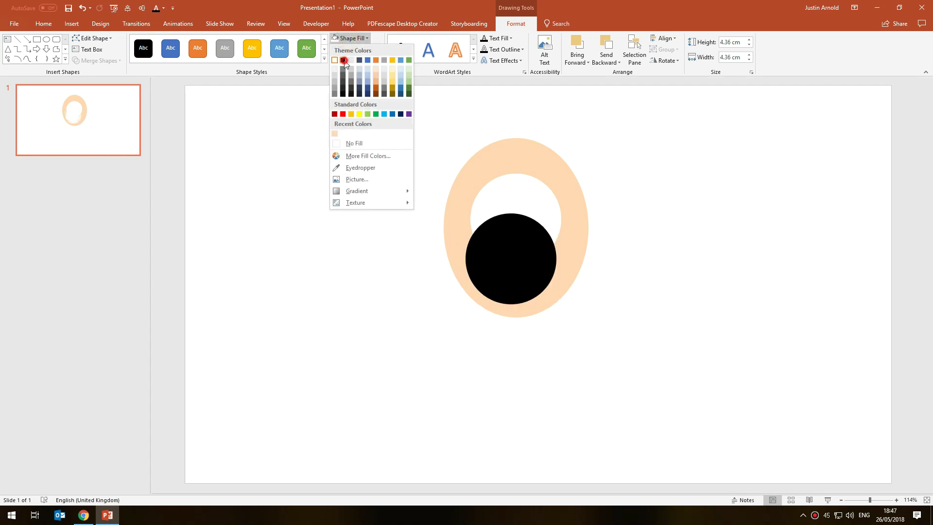
click(343, 60)
drag(556, 305, 528, 246)
Switch the background to a three-stop gradient fill with a light blue top stop
right_click(355, 204)
click(380, 287)
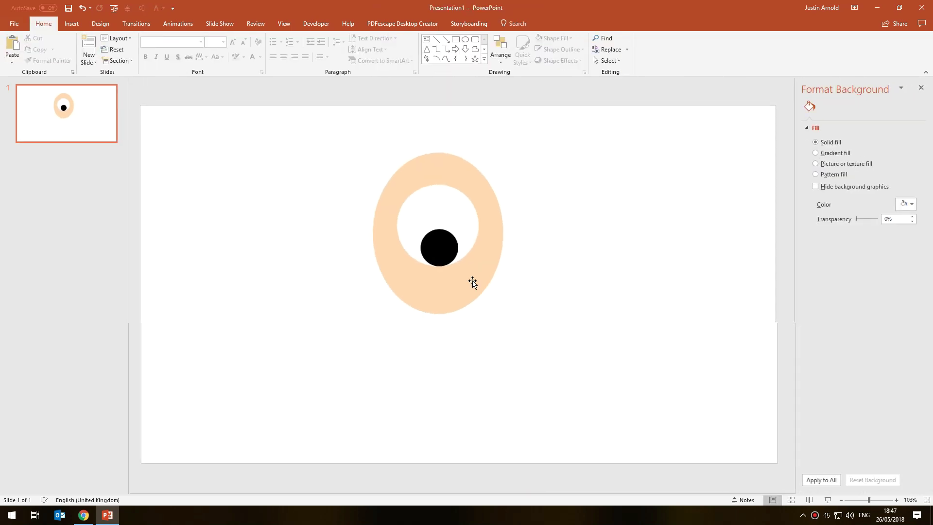
click(825, 154)
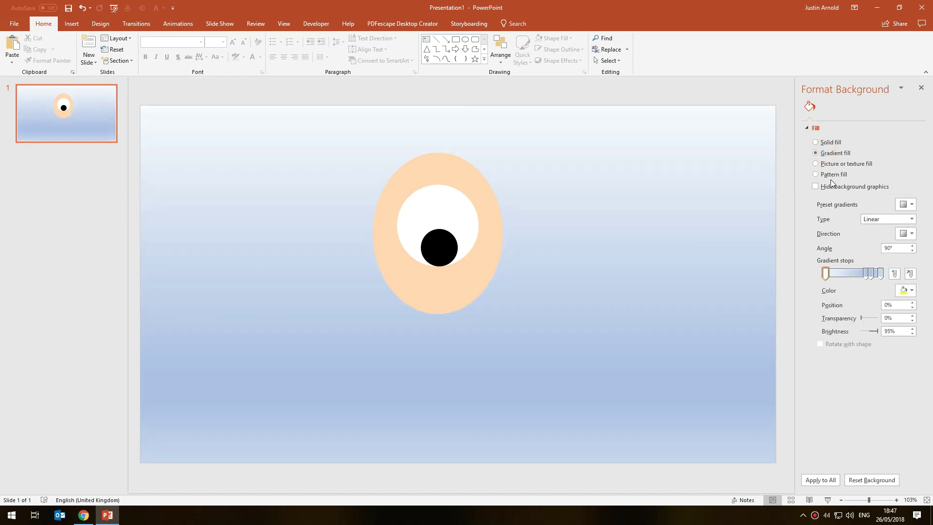
click(863, 271)
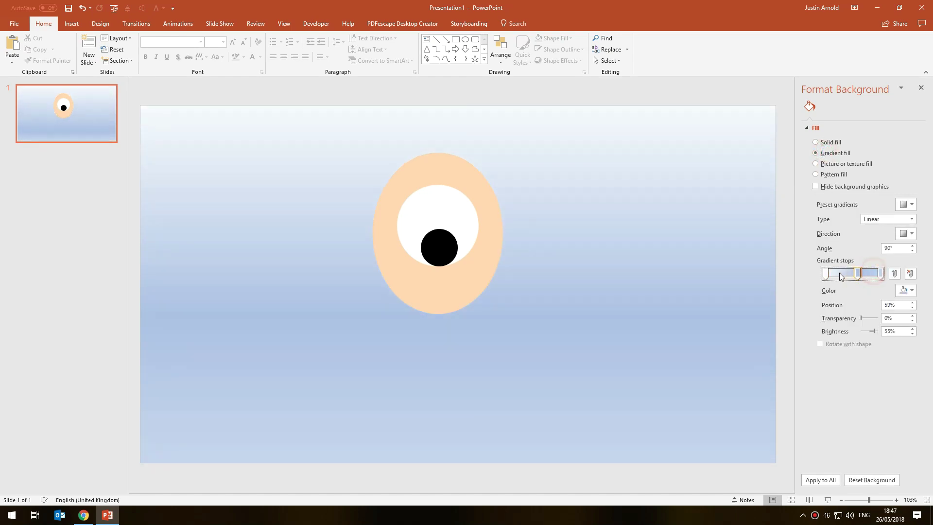
click(825, 273)
click(905, 290)
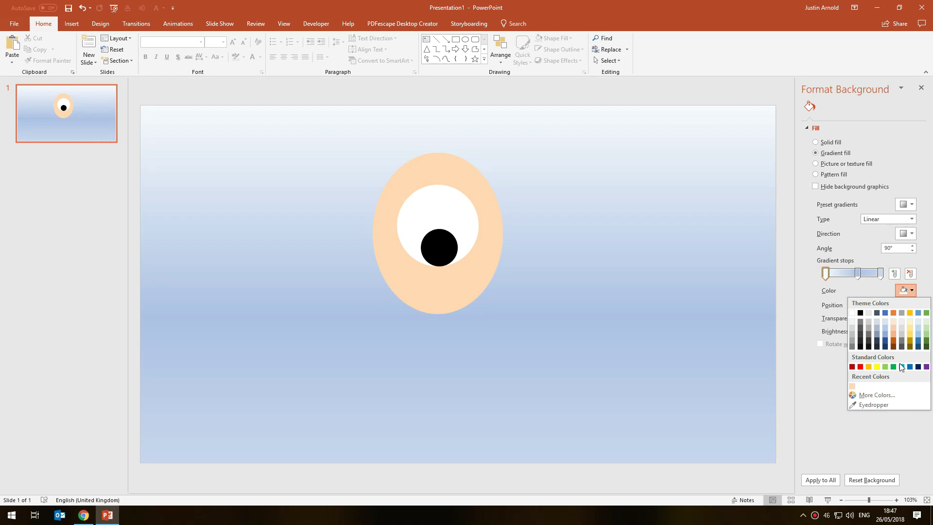
click(901, 365)
Make the gradient's bottom stop black and middle stop blue, then nudge the face oval
click(881, 274)
click(905, 290)
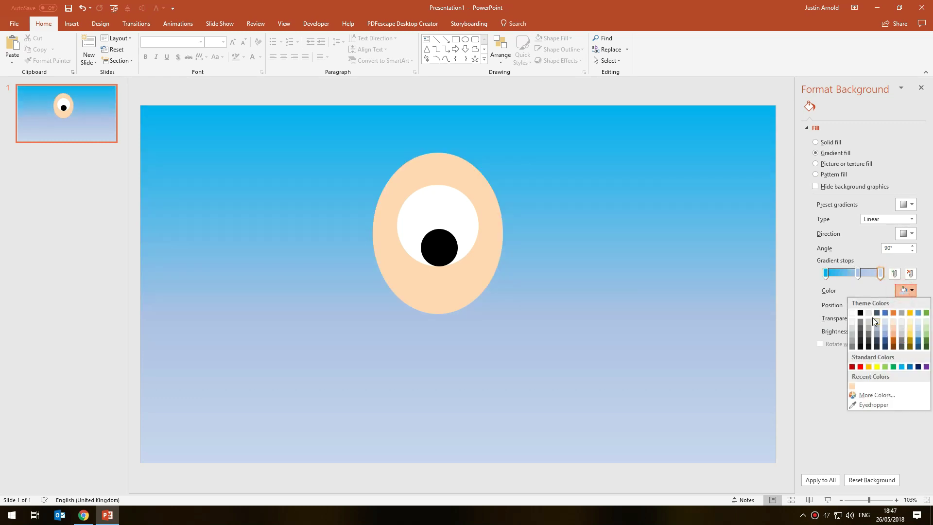
click(853, 312)
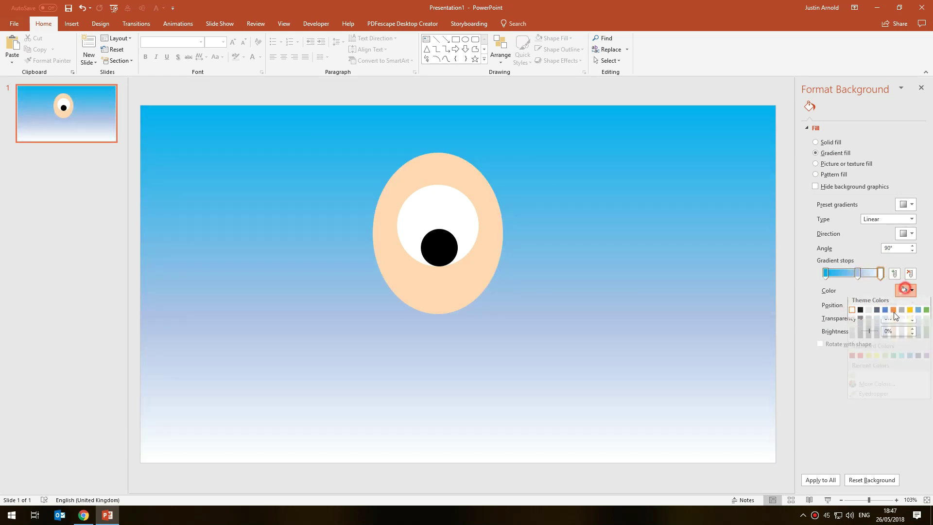
click(905, 290)
click(861, 312)
click(857, 273)
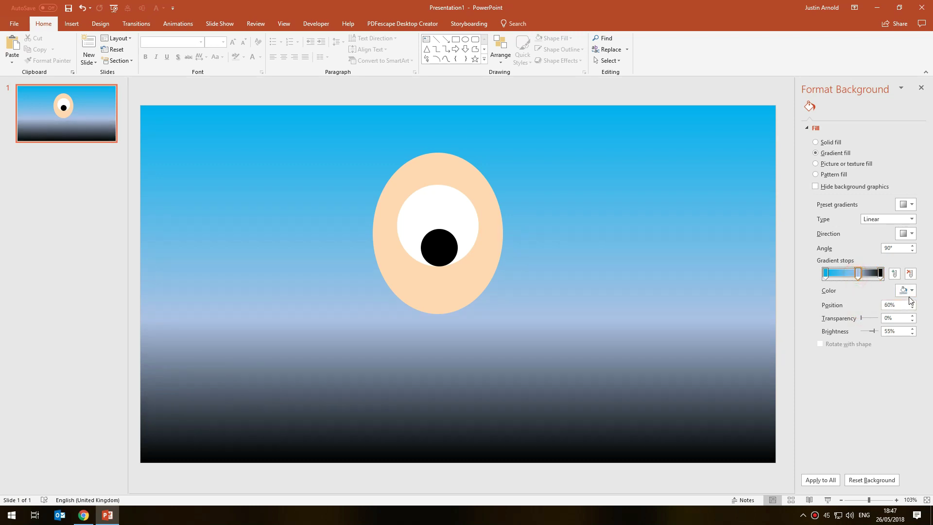
click(905, 290)
click(910, 366)
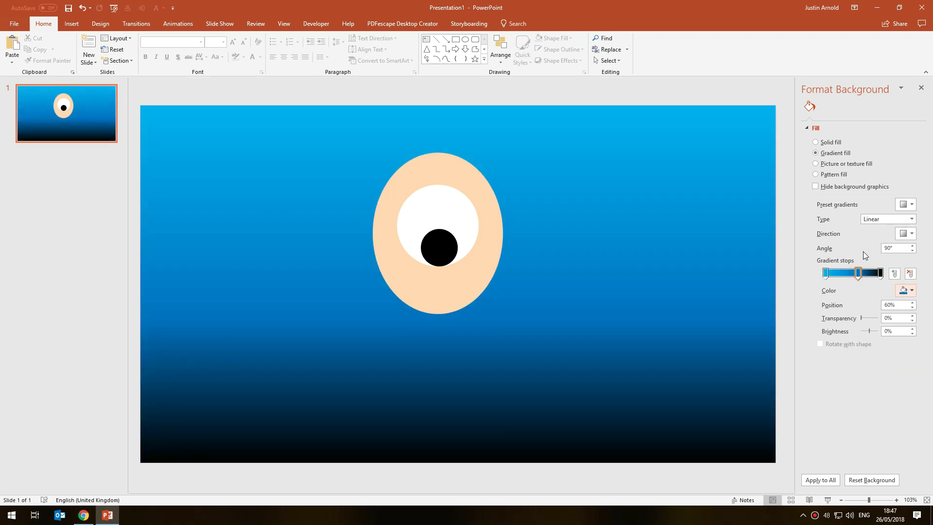
click(921, 88)
drag(533, 166, 540, 158)
Move the eye to the slide's left and duplicate it beside itself to form a pair
click(527, 209)
drag(537, 210, 436, 203)
drag(364, 196, 340, 207)
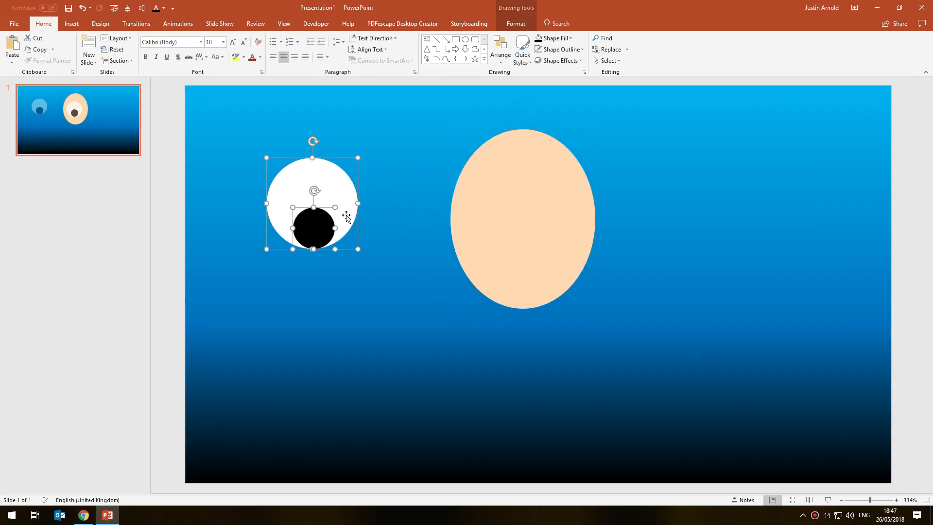
click(390, 213)
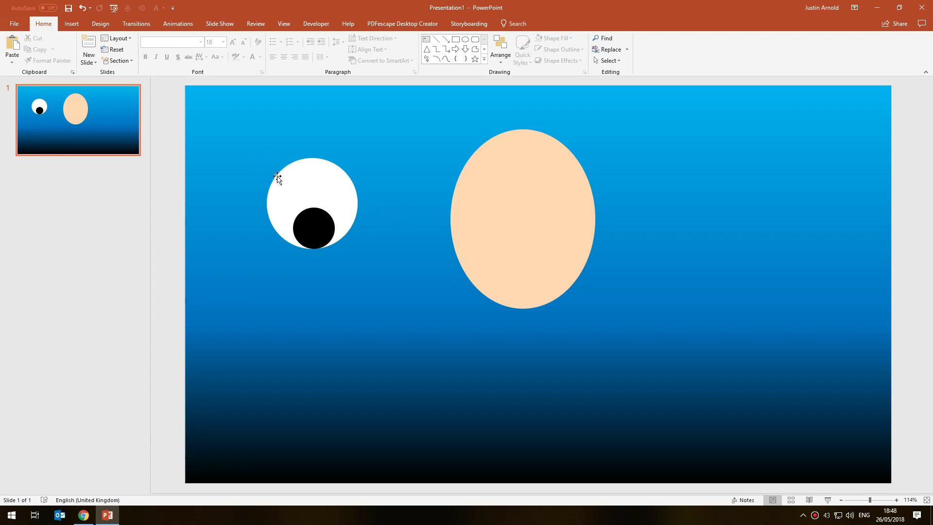
click(295, 203)
click(209, 135)
drag(211, 135, 397, 348)
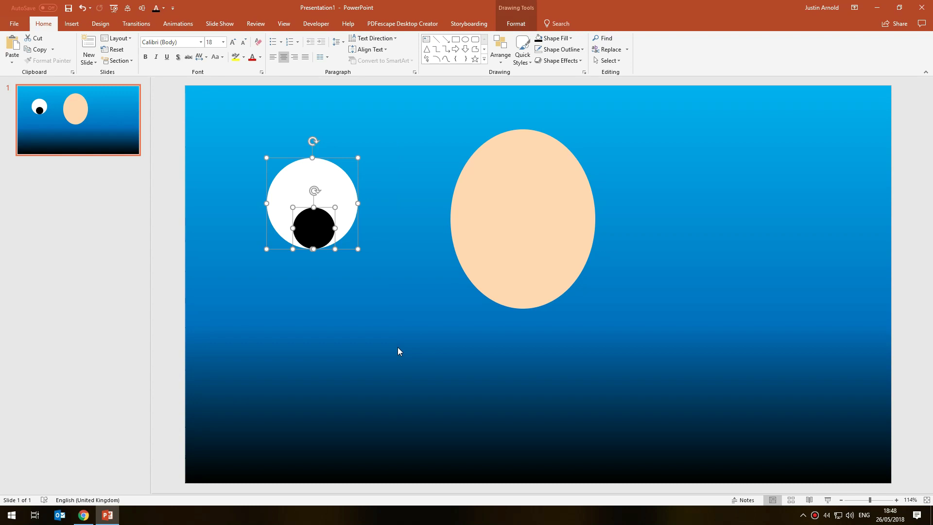
key(ctrl+d)
click(332, 216)
drag(332, 216, 407, 191)
Move the pair to the top-left, copy it below, and raise the lower pupils upward
drag(212, 119, 447, 258)
drag(425, 210, 382, 167)
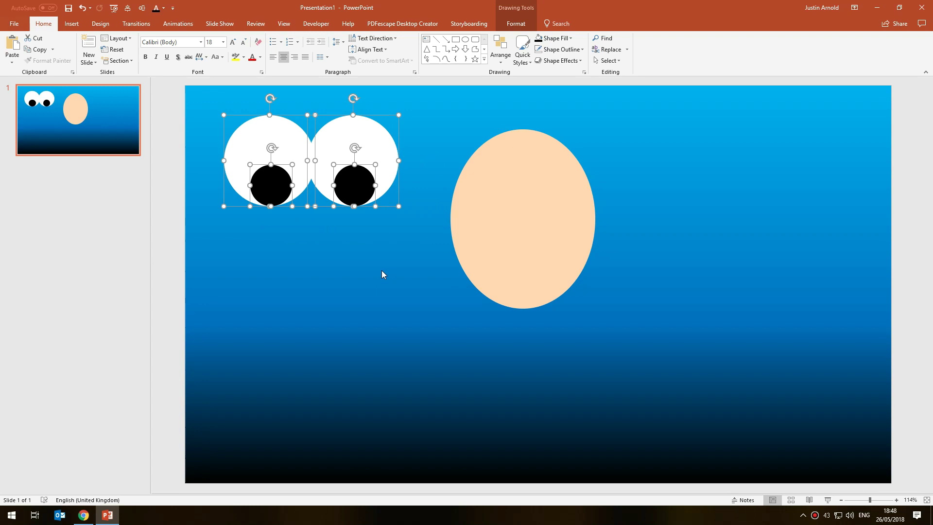
drag(364, 152, 366, 282)
click(452, 325)
drag(256, 327, 275, 289)
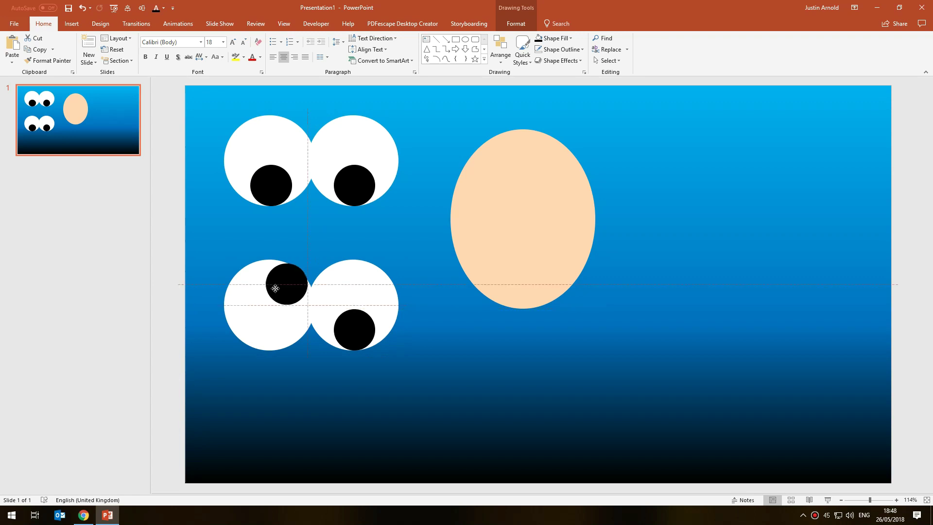
click(346, 332)
drag(350, 322, 363, 276)
click(444, 351)
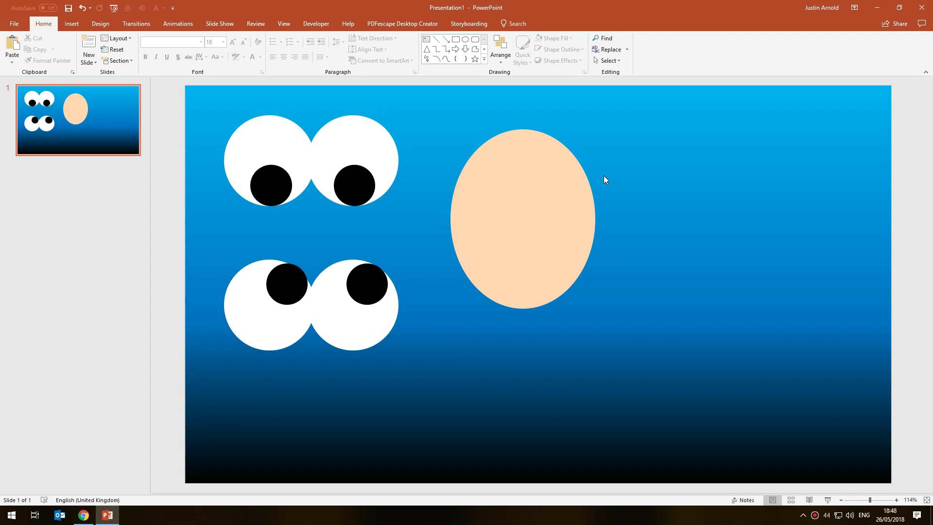
Draw a top-right rectangle labelled CLEAR in Boulder font, size 28
click(455, 39)
mouse_move(741, 104)
mouse_down()
mouse_move(848, 135)
mouse_move(823, 127)
mouse_up()
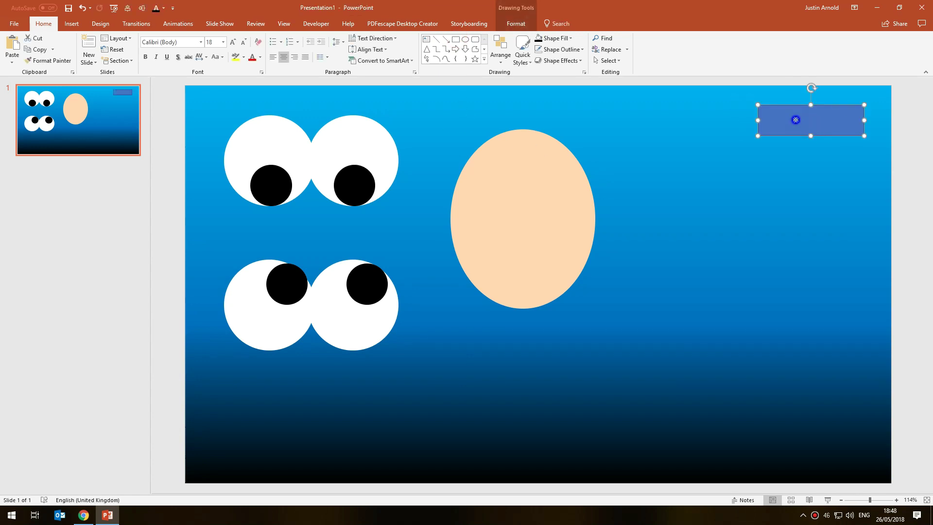
right_click(796, 121)
click(835, 179)
text(RLEAR)
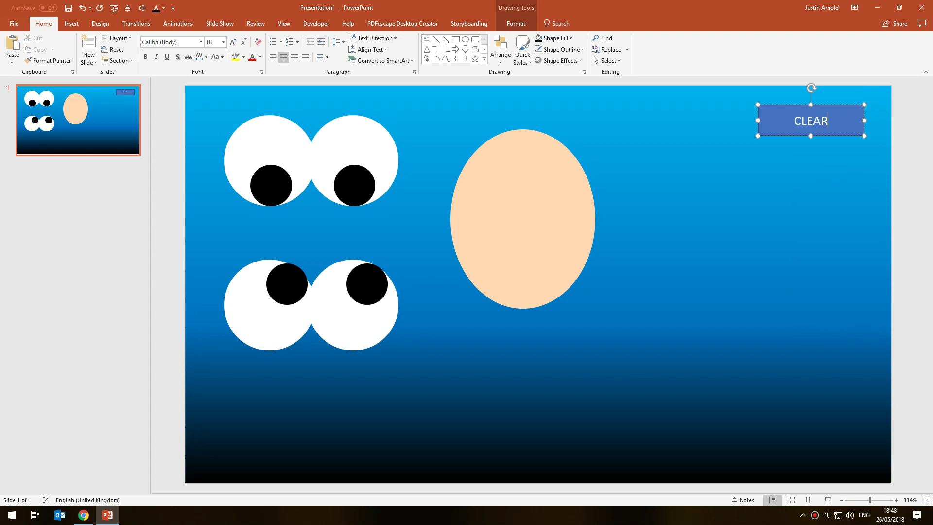
click(768, 134)
key(ctrl+shift+period)
key(ctrl+shift+period)
key(ctrl+shift+period)
click(201, 42)
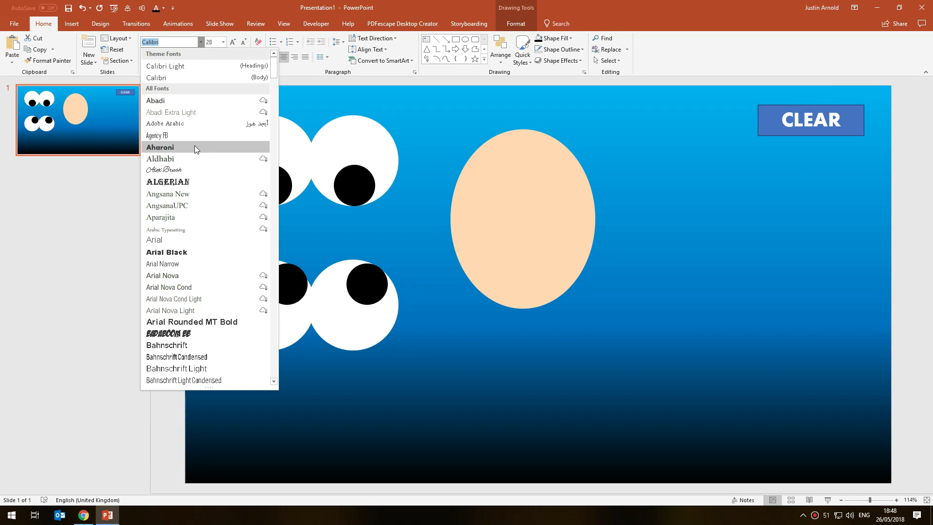
scroll(206, 304, down, 3)
scroll(207, 304, down, 6)
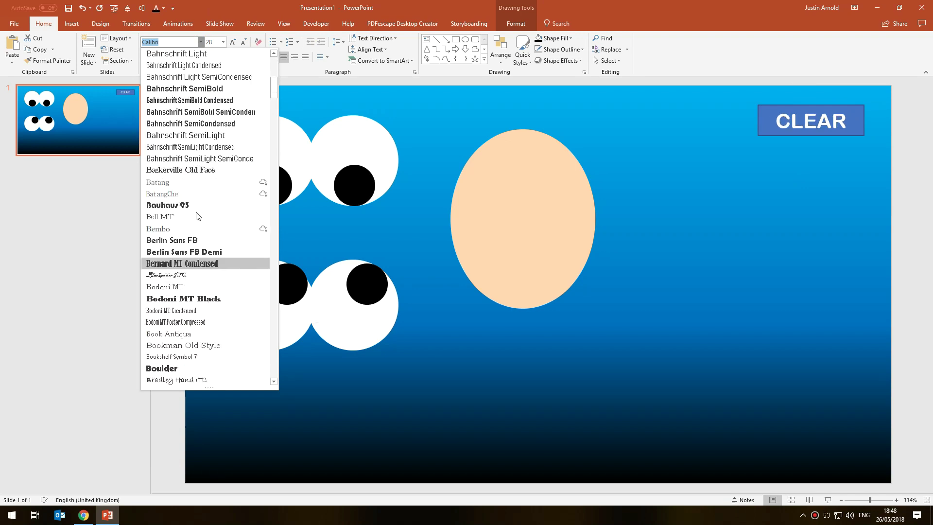
click(200, 367)
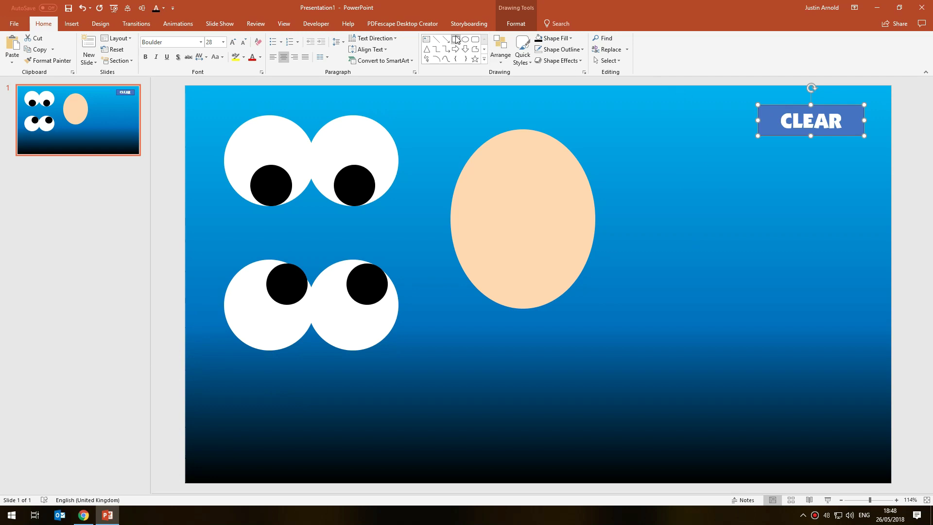
Fill the CLEAR button gold and make its text black
click(516, 23)
click(357, 43)
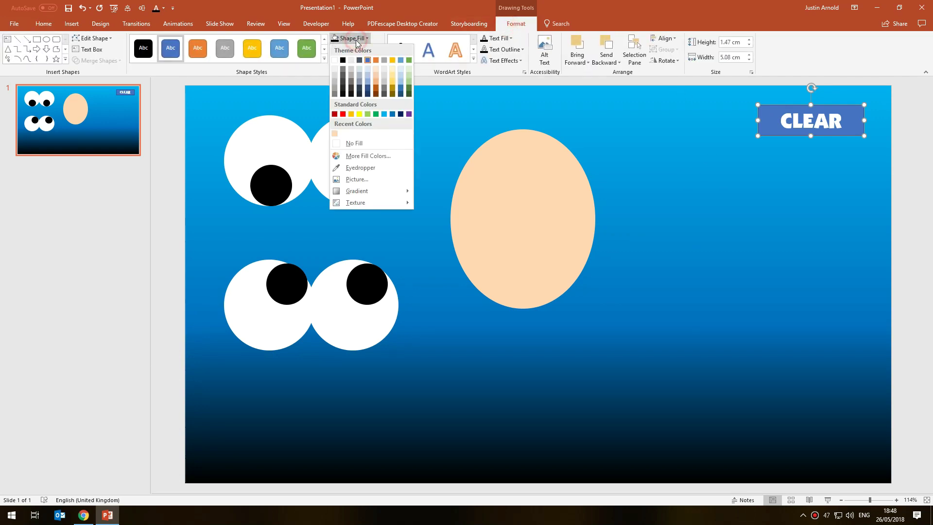
click(392, 62)
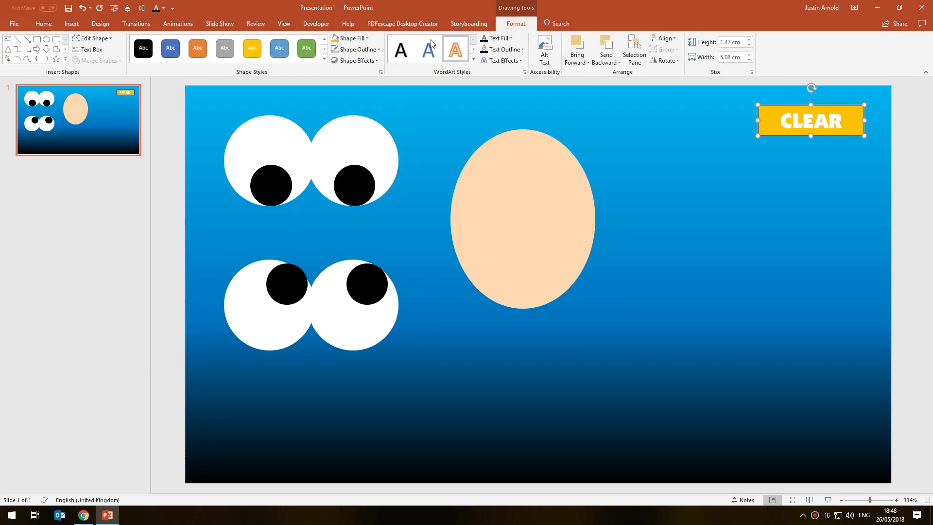
click(510, 38)
click(491, 60)
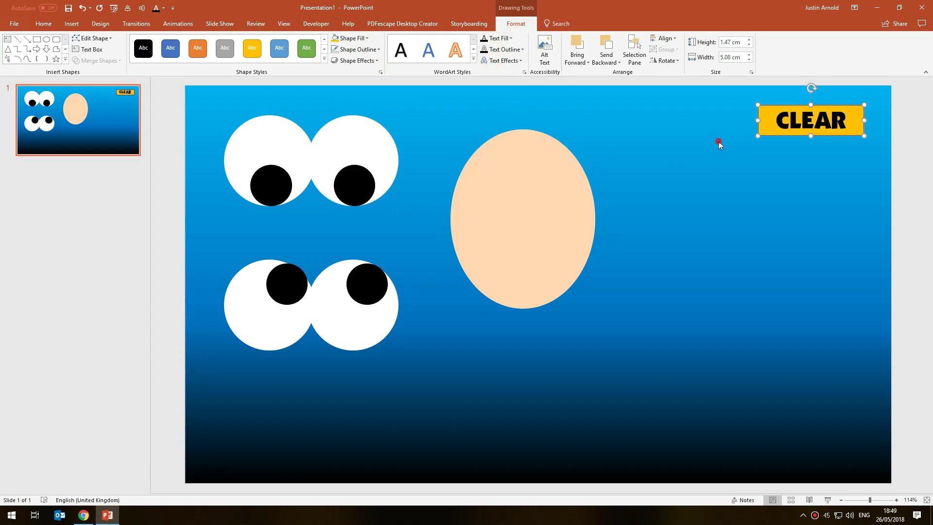
Give the CLEAR button a thick black outline
click(718, 141)
click(791, 122)
click(767, 107)
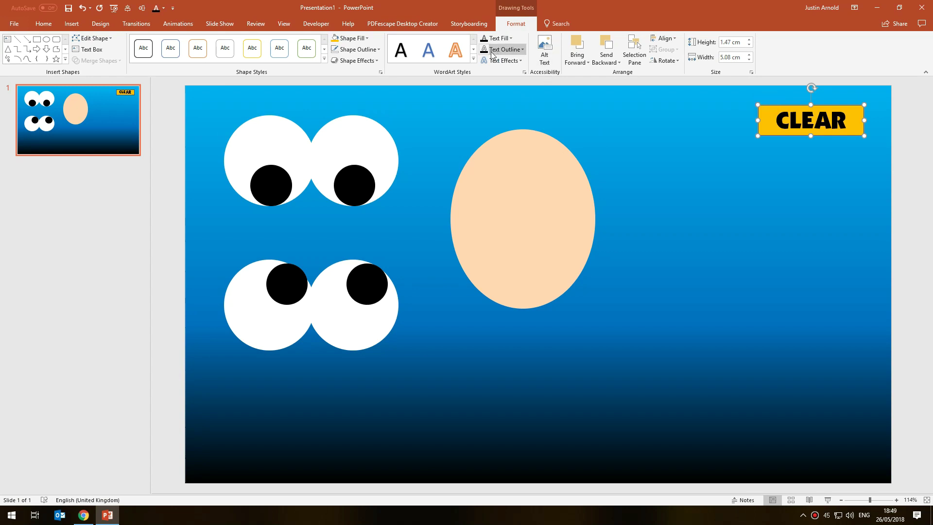
click(360, 49)
click(343, 71)
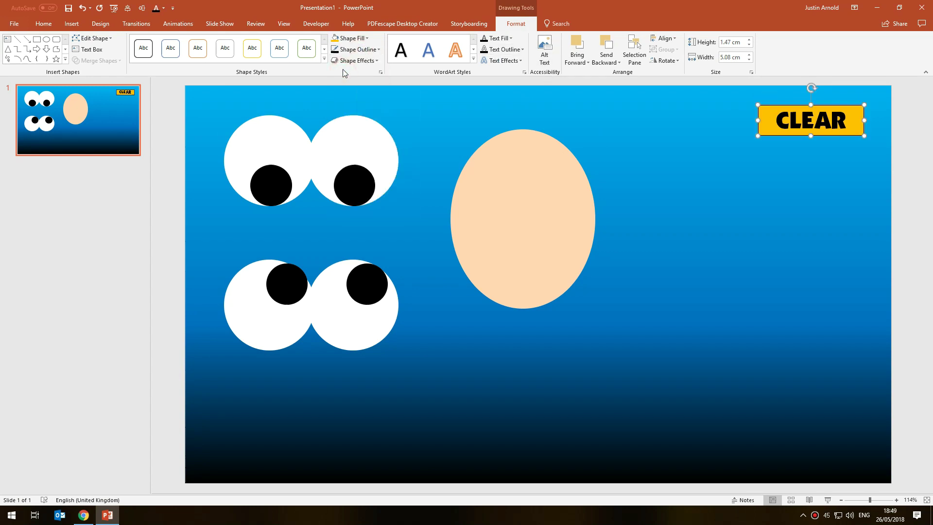
click(357, 49)
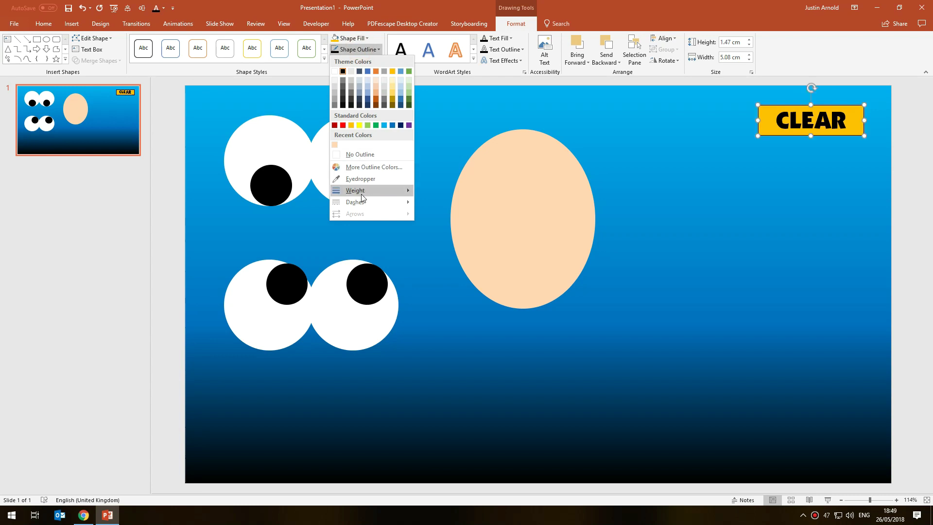
mouse_move(362, 190)
click(446, 251)
click(729, 167)
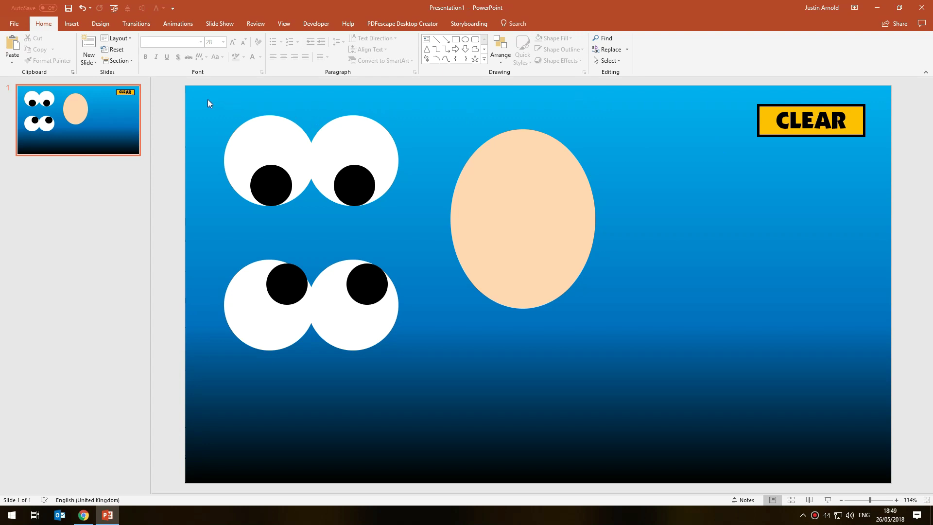
Select the lower eye pair and drag it further down the slide
drag(197, 91, 449, 242)
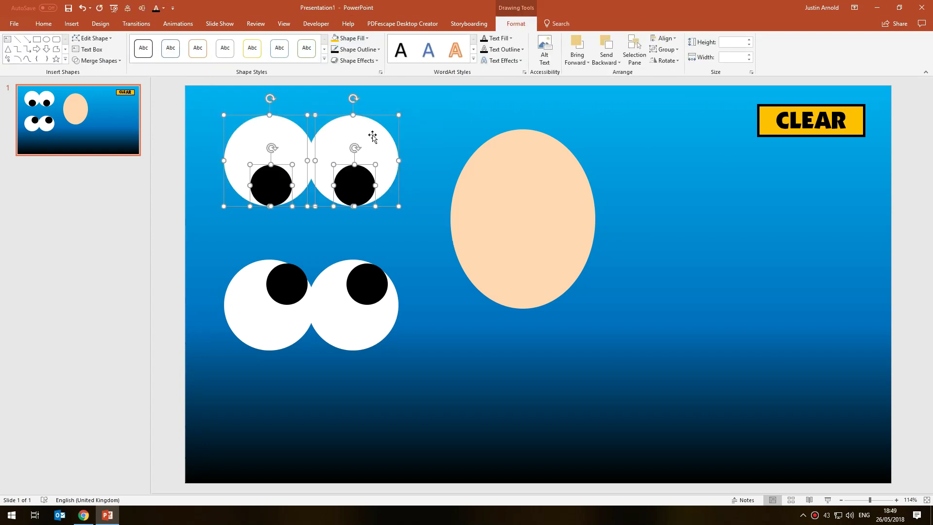
drag(223, 251, 441, 374)
drag(360, 319, 356, 389)
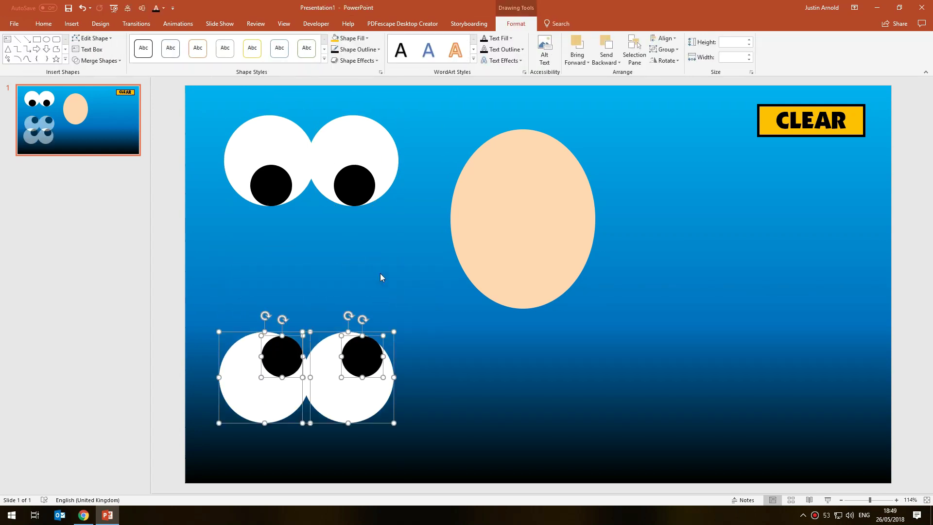
click(381, 278)
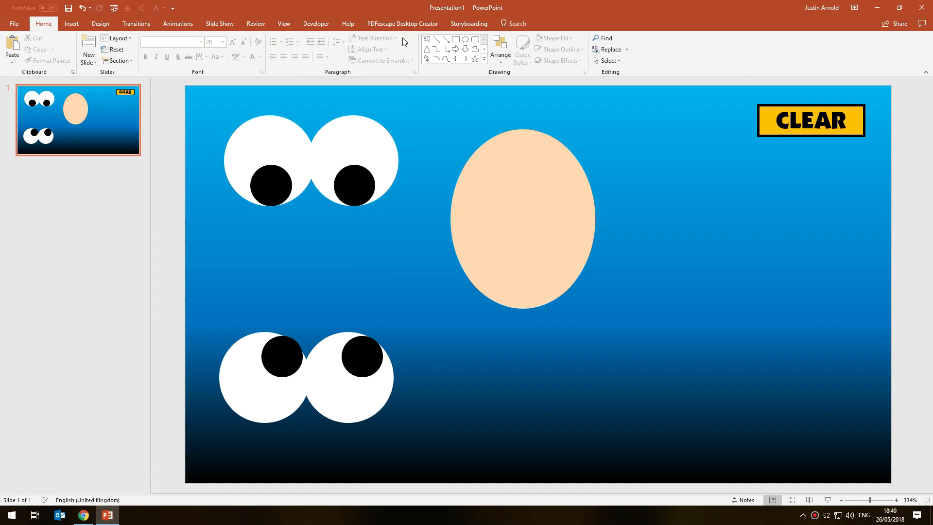
Try the top eye pair over the face oval, then undo to keep it top-left
click(347, 130)
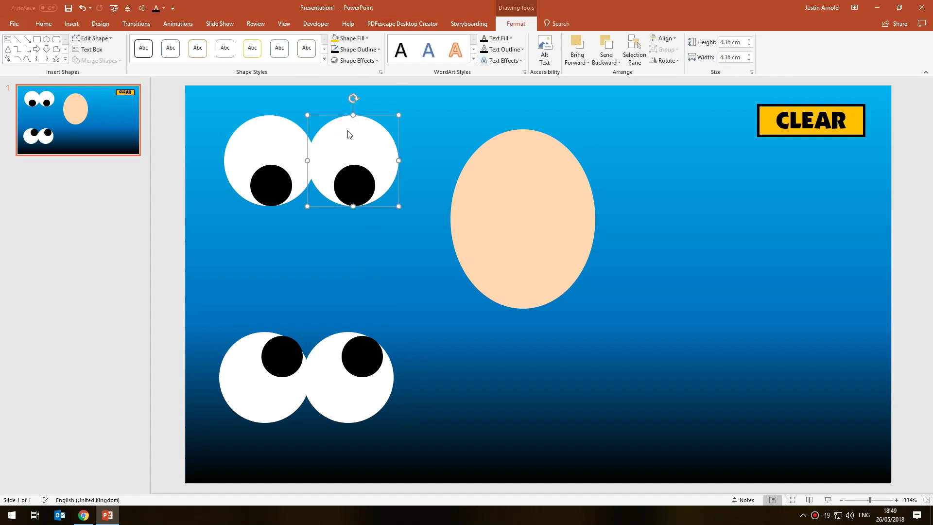
drag(210, 96, 455, 224)
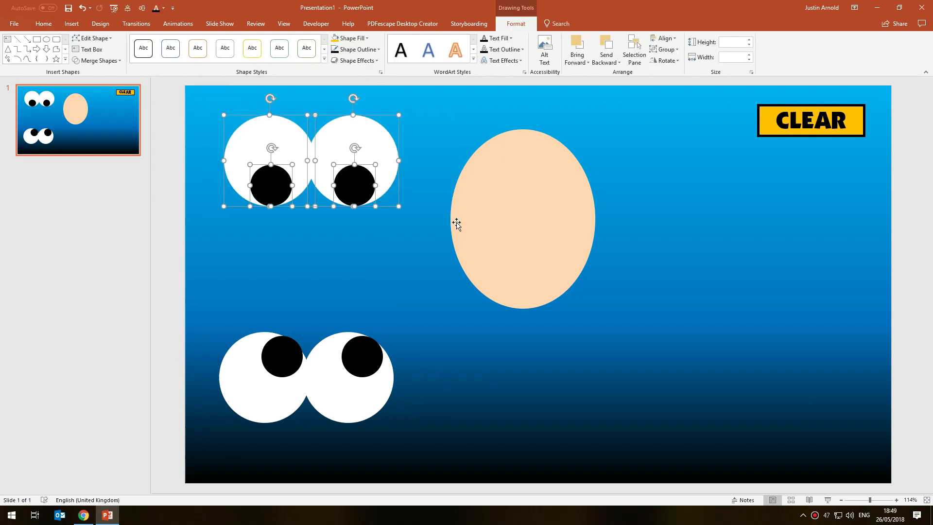
drag(200, 95, 409, 239)
mouse_move(365, 146)
mouse_down()
mouse_move(504, 204)
mouse_move(578, 183)
mouse_up()
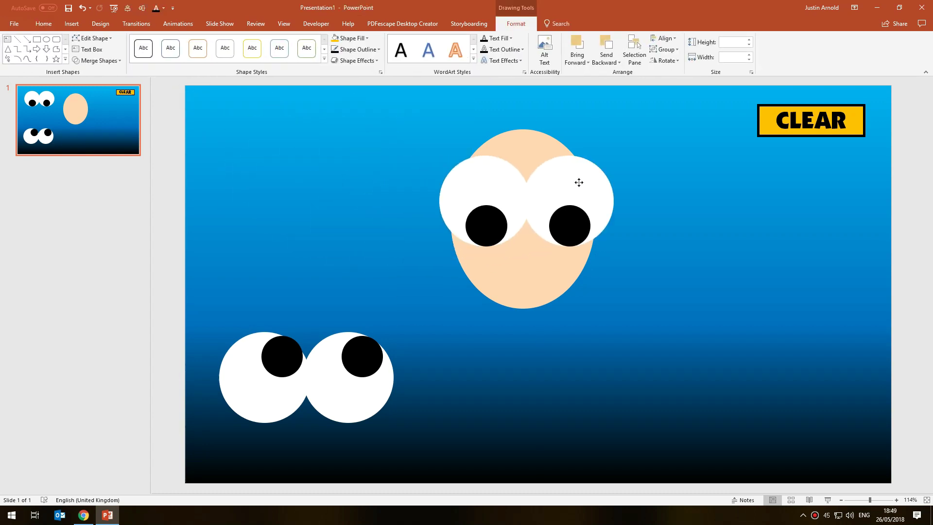
key(ctrl+z)
key(ctrl+z)
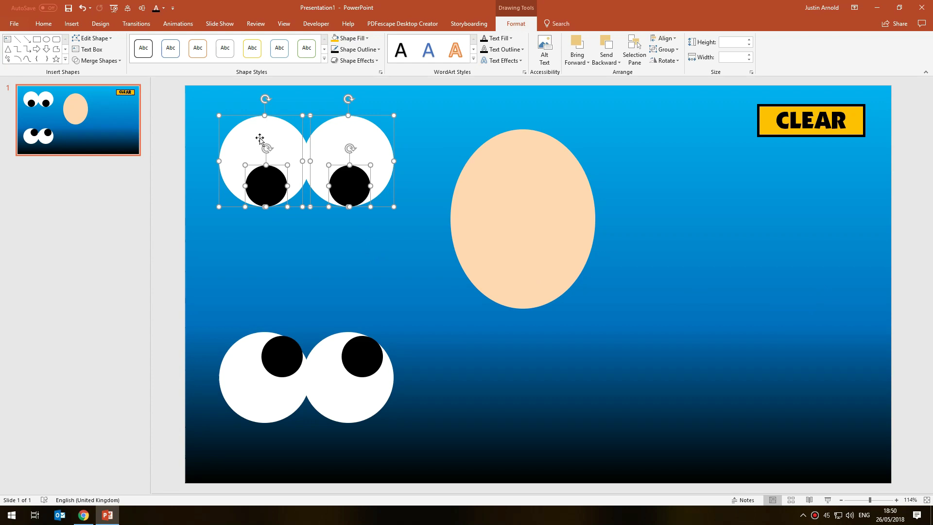
Cut the top eye pair and paste it back as a single picture
click(208, 95)
drag(198, 95, 410, 208)
right_click(389, 147)
click(419, 156)
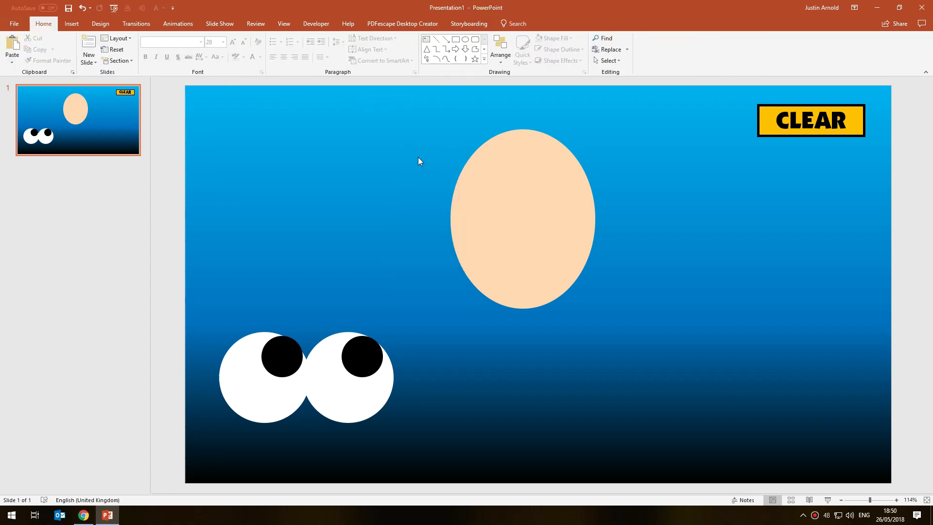
right_click(288, 171)
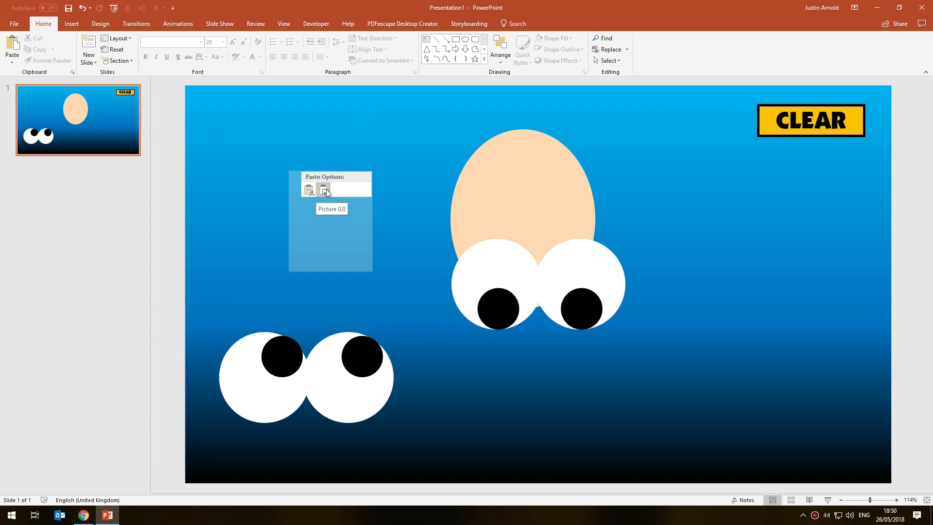
click(325, 190)
Place the eyes picture at the top-left, undoing a trial enlargement
drag(490, 272, 225, 118)
mouse_move(340, 154)
mouse_down()
mouse_move(340, 180)
mouse_move(342, 159)
mouse_up()
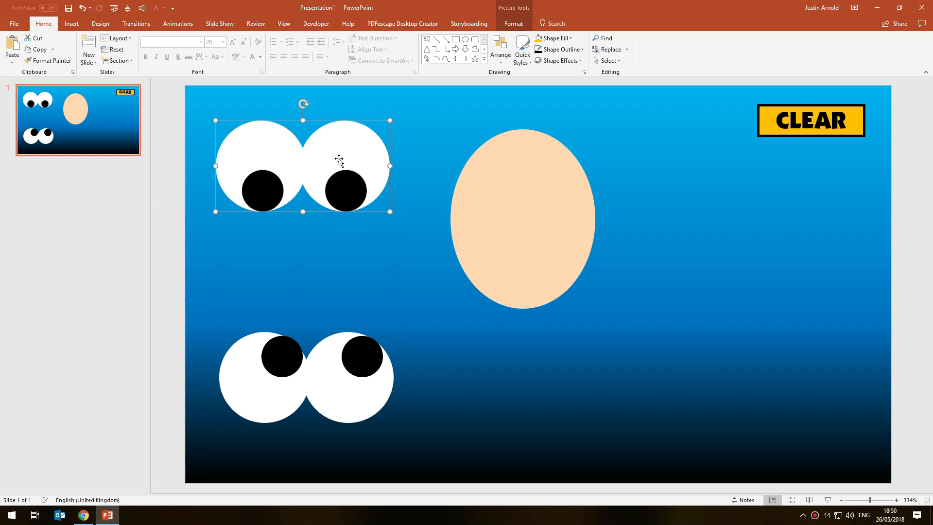
drag(387, 212, 673, 404)
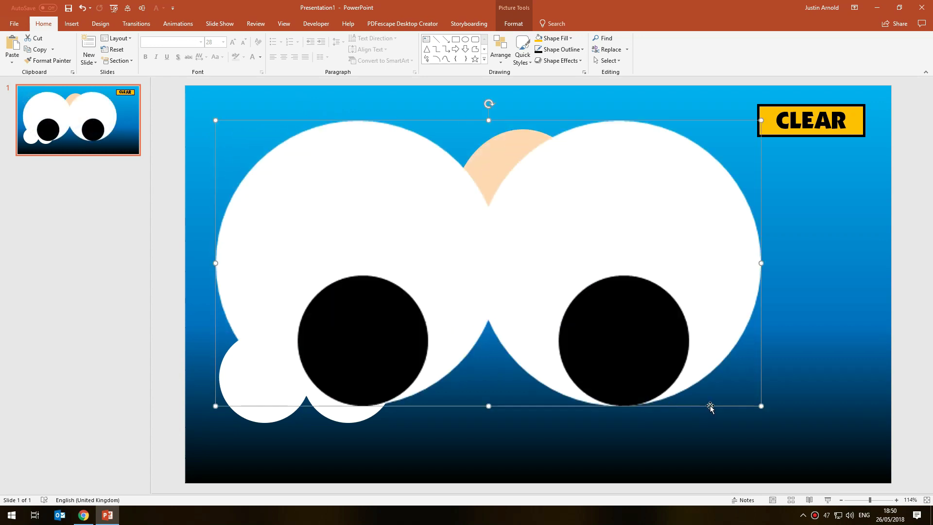
key(ctrl+z)
drag(353, 168, 349, 158)
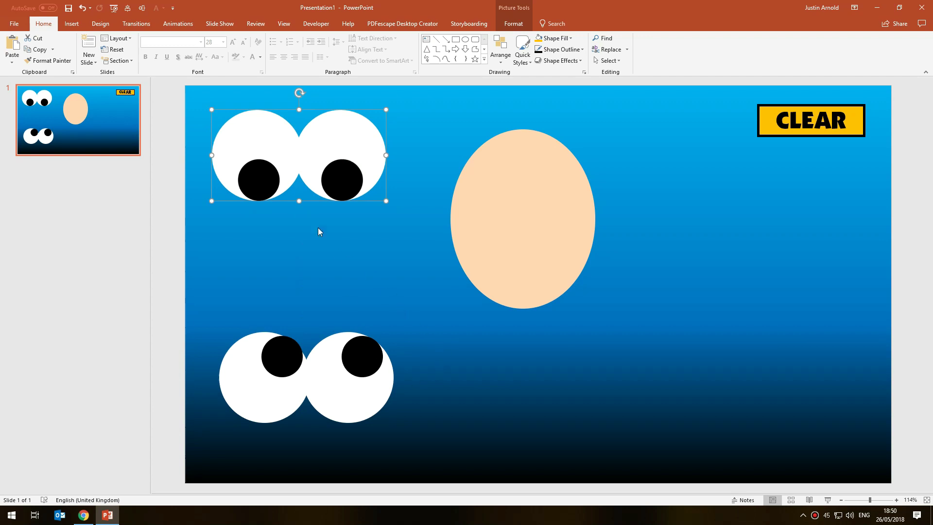
Cut the upward-looking eye pair, paste it as a picture, and place it bottom-left
drag(443, 364, 155, 451)
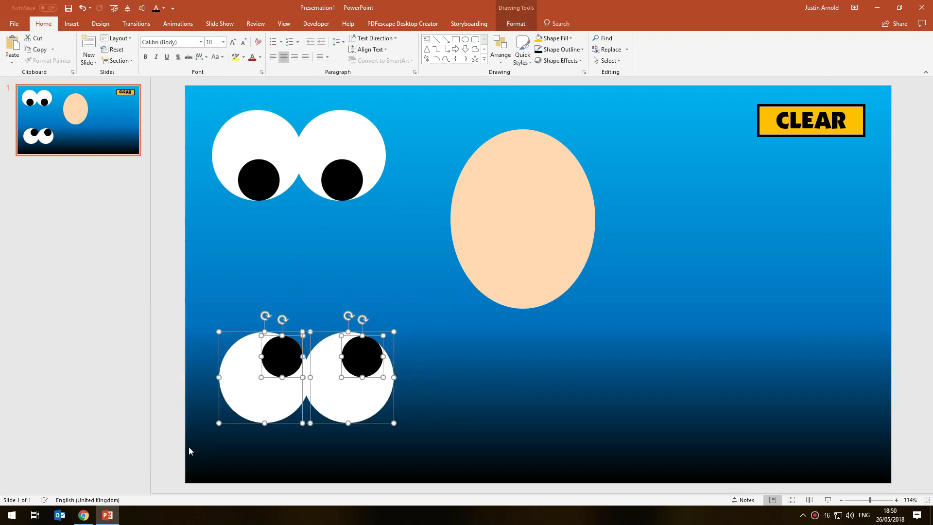
key(ctrl+x)
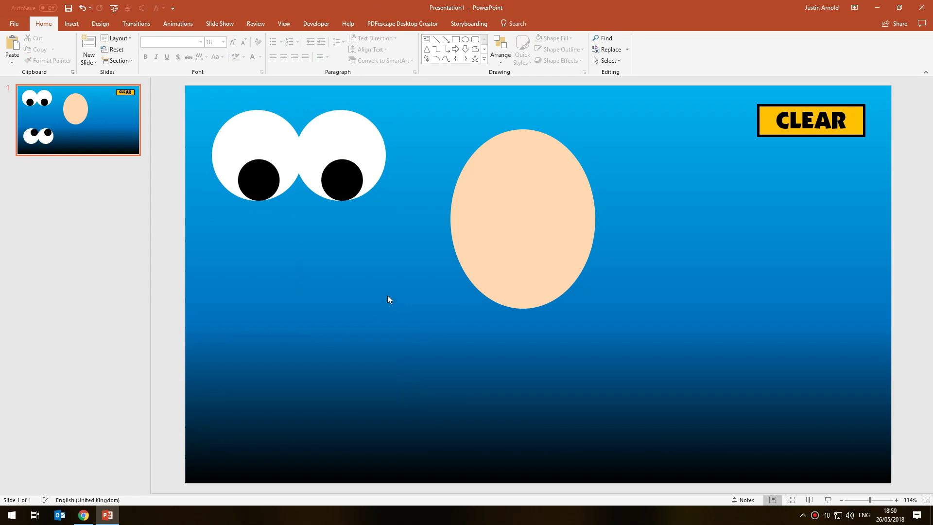
right_click(388, 296)
click(426, 315)
drag(439, 312, 258, 371)
click(376, 280)
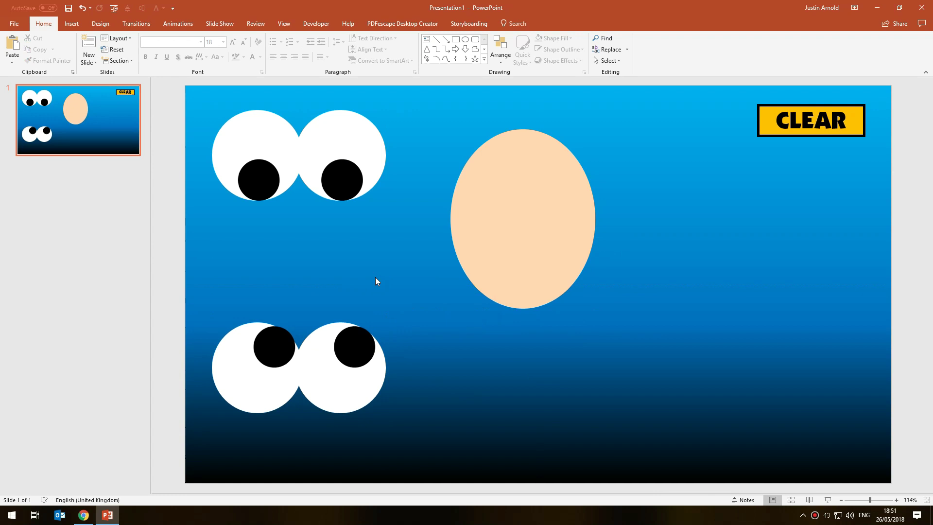
Shrink the upper eyes picture in two passes and move it onto the face oval
drag(333, 150, 471, 199)
drag(348, 251, 416, 212)
drag(454, 184, 504, 194)
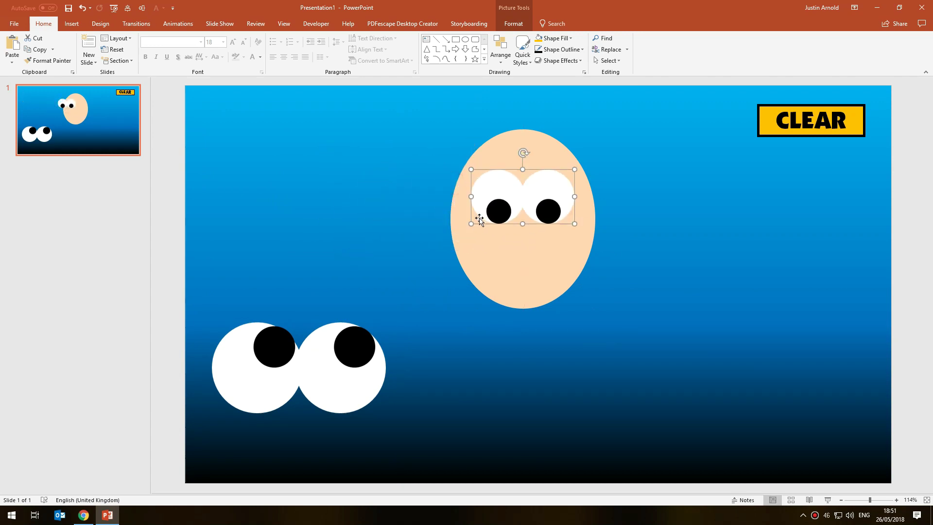
drag(462, 229, 484, 216)
drag(558, 189, 552, 208)
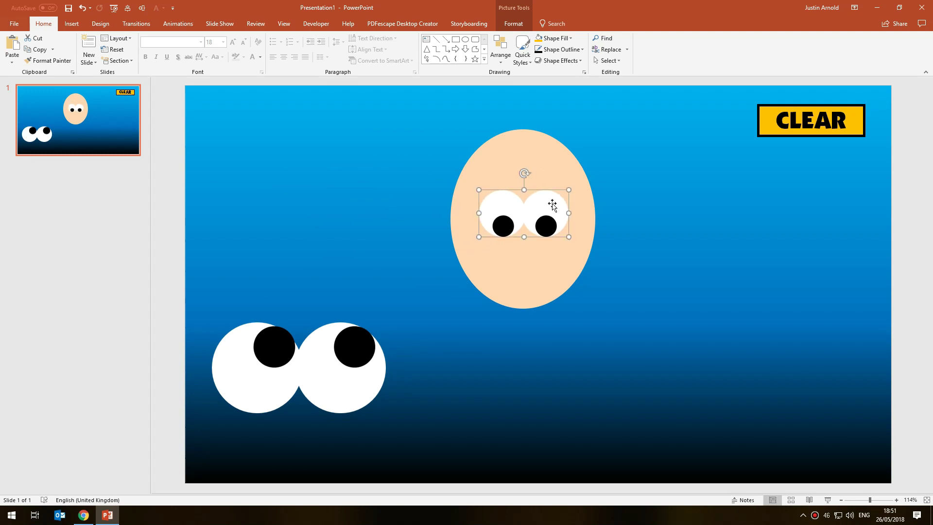
Try sending the face oval back and forward, then move it and the eyes apart
right_click(554, 159)
click(590, 261)
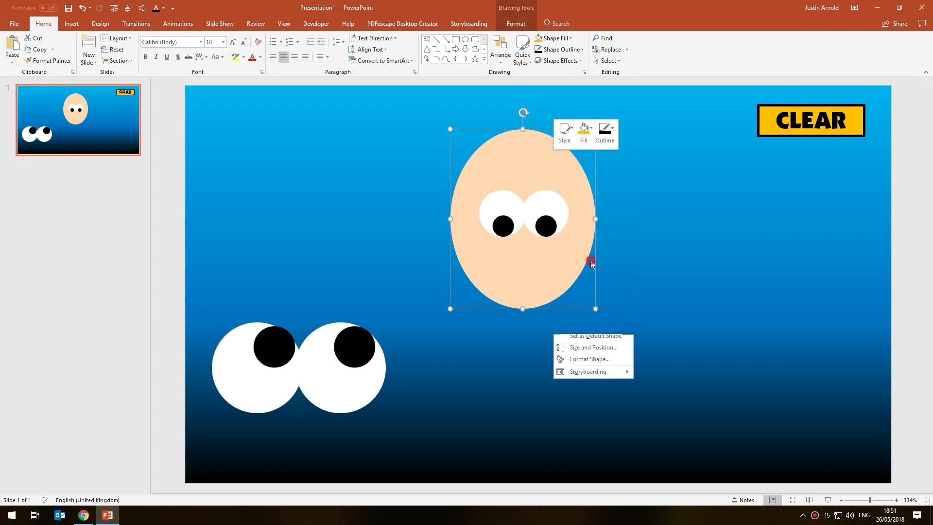
right_click(535, 174)
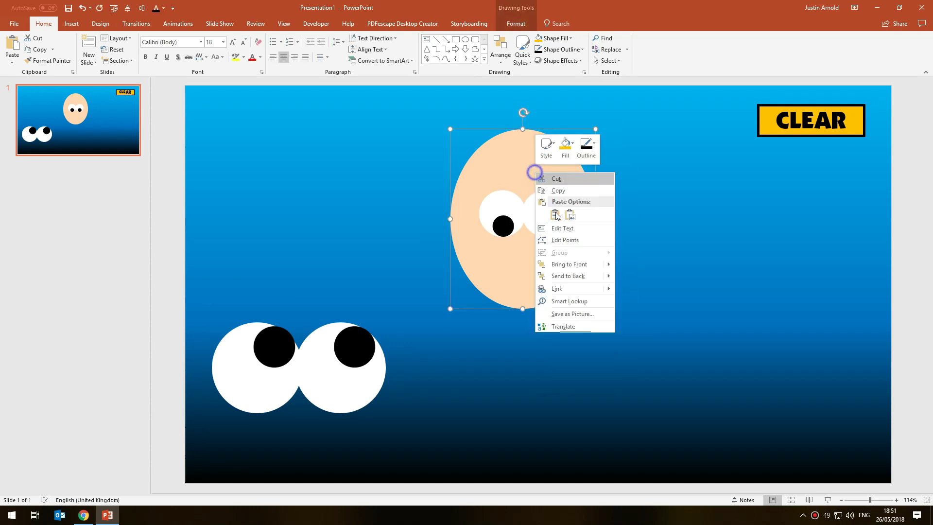
click(567, 264)
drag(521, 162, 593, 245)
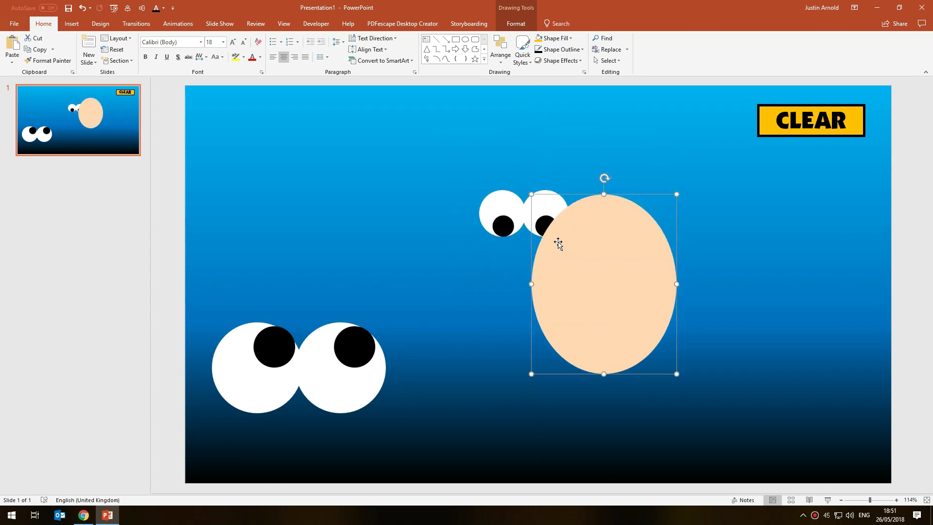
drag(503, 204, 501, 226)
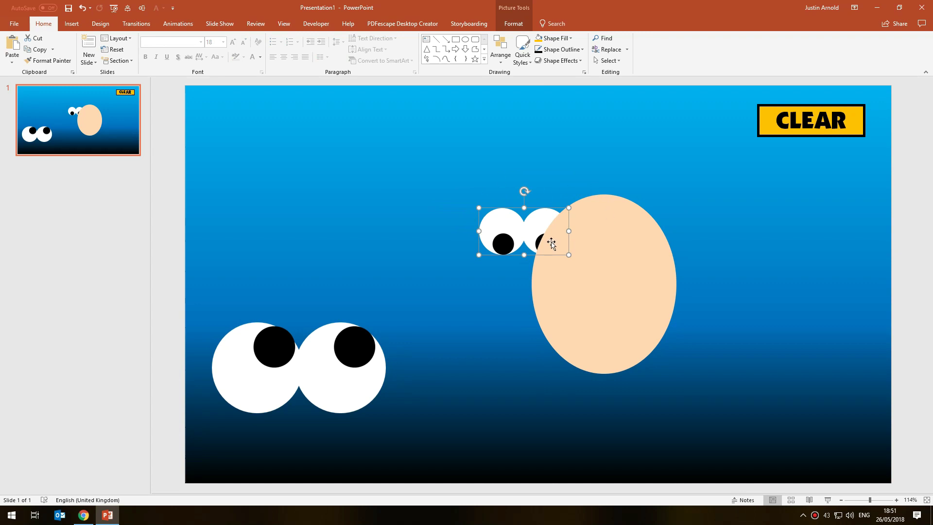
drag(501, 229, 509, 210)
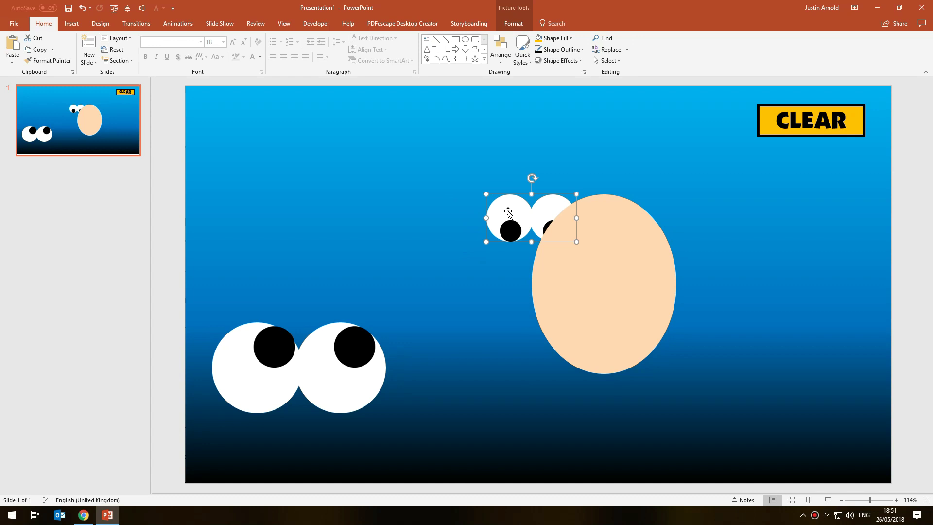
Set the small eyes on the oval's left edge and send the oval behind them
drag(514, 215, 378, 184)
drag(602, 272, 544, 240)
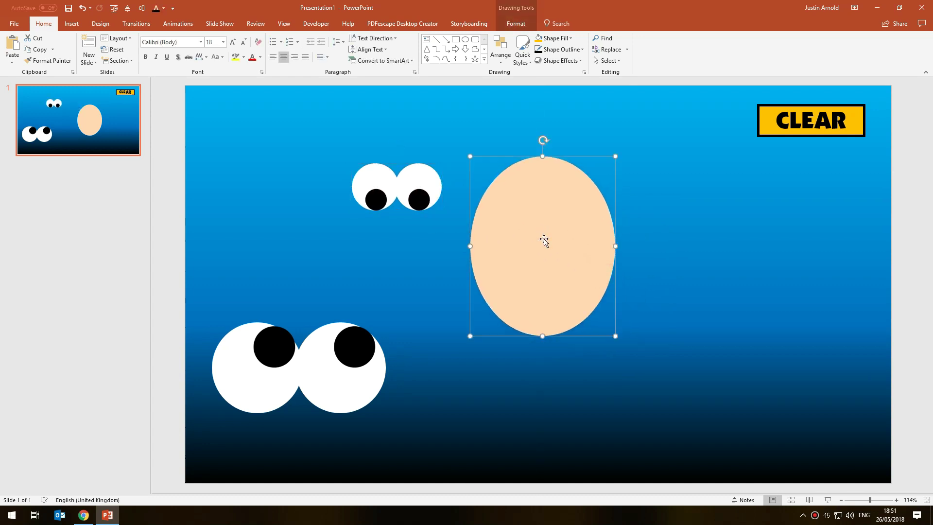
drag(418, 198, 453, 244)
mouse_move(544, 238)
mouse_down()
mouse_move(519, 235)
mouse_move(521, 246)
mouse_move(556, 246)
mouse_move(534, 235)
mouse_up()
right_click(535, 220)
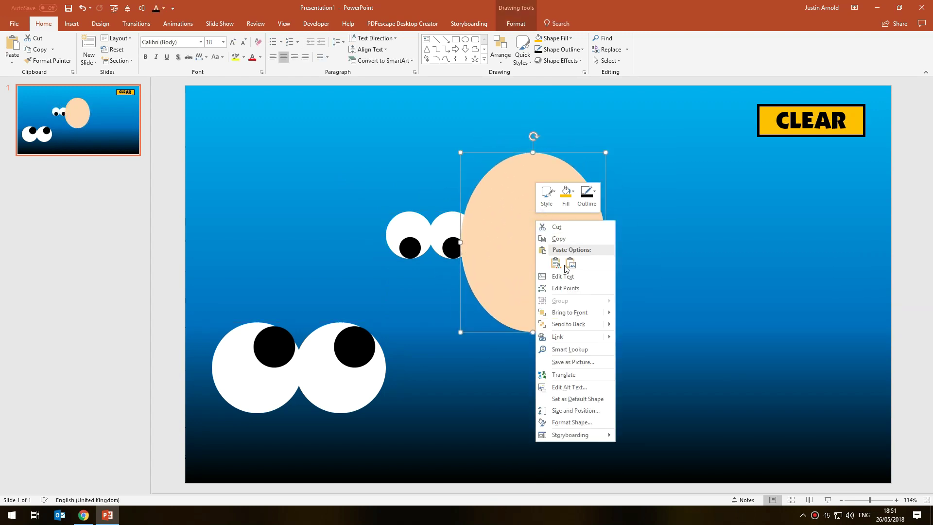
click(576, 329)
drag(428, 233, 450, 238)
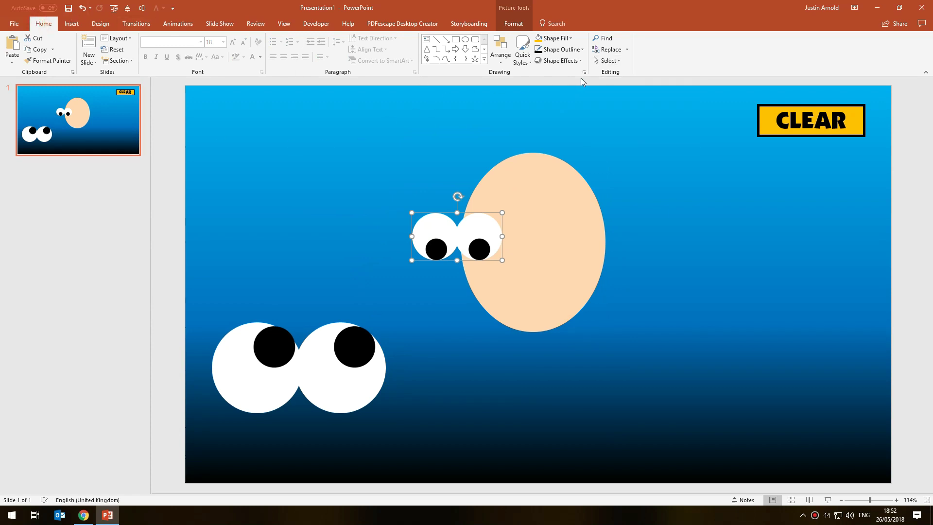
Show the Selection Pane and select Picture 14, Picture 13, Rectangle 12 and Oval 3
click(608, 60)
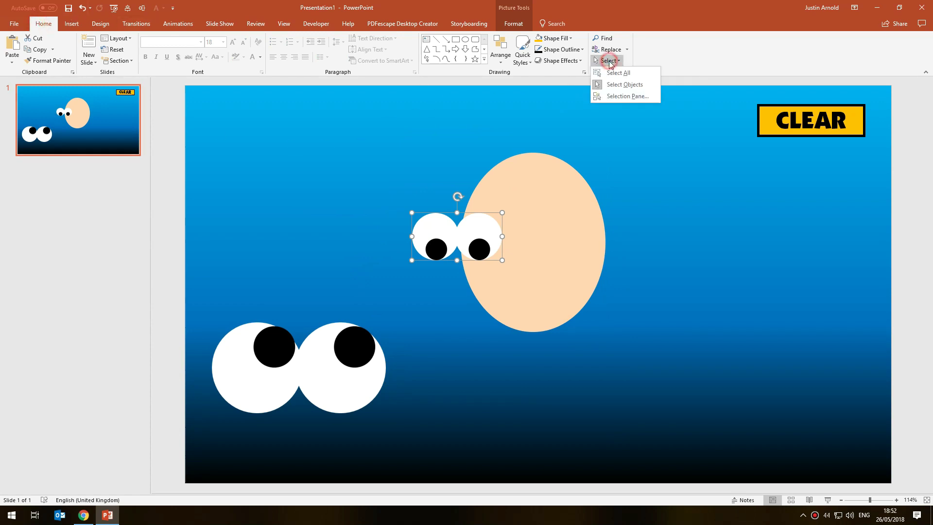
click(628, 97)
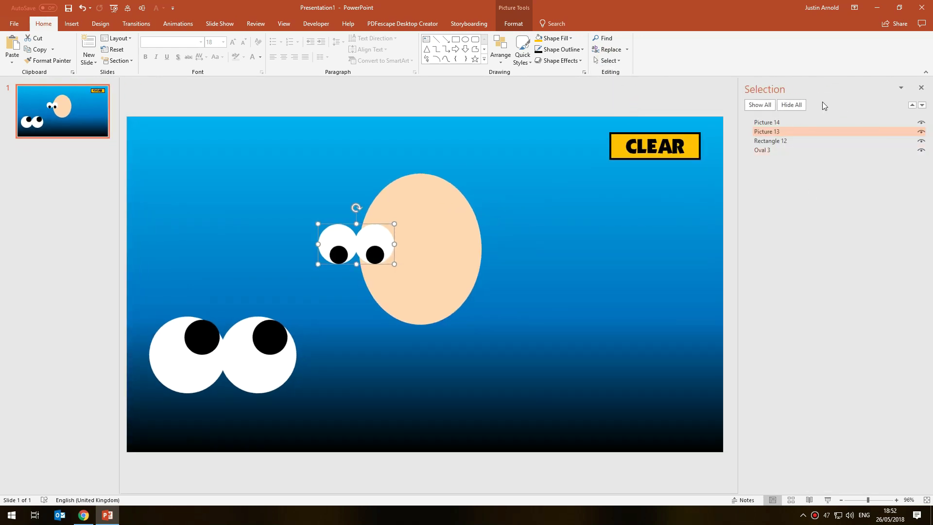
click(772, 122)
click(771, 131)
click(770, 141)
click(766, 150)
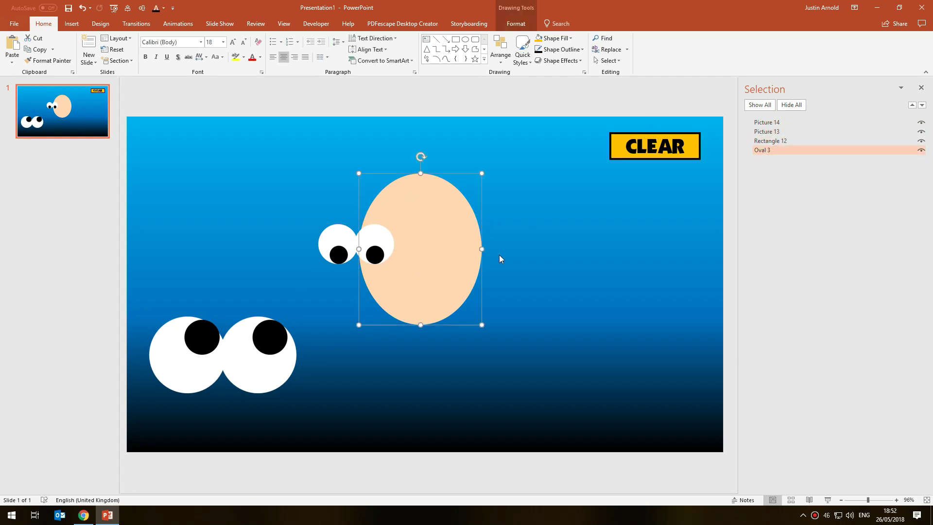
Move the small eyes up-left off the face and nudge the large eyes and oval
mouse_move(242, 364)
mouse_down()
mouse_move(264, 340)
mouse_move(255, 364)
mouse_up()
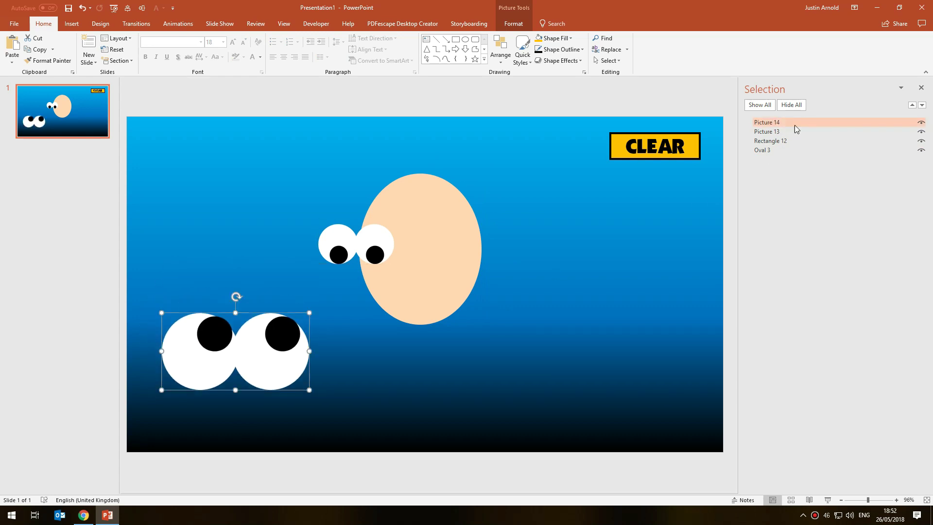
drag(379, 253, 294, 209)
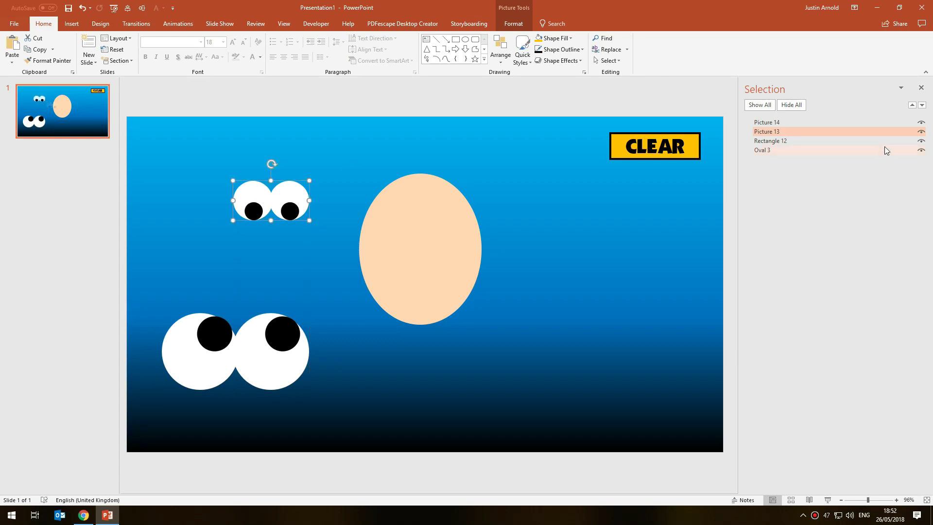
click(464, 240)
drag(439, 250, 439, 257)
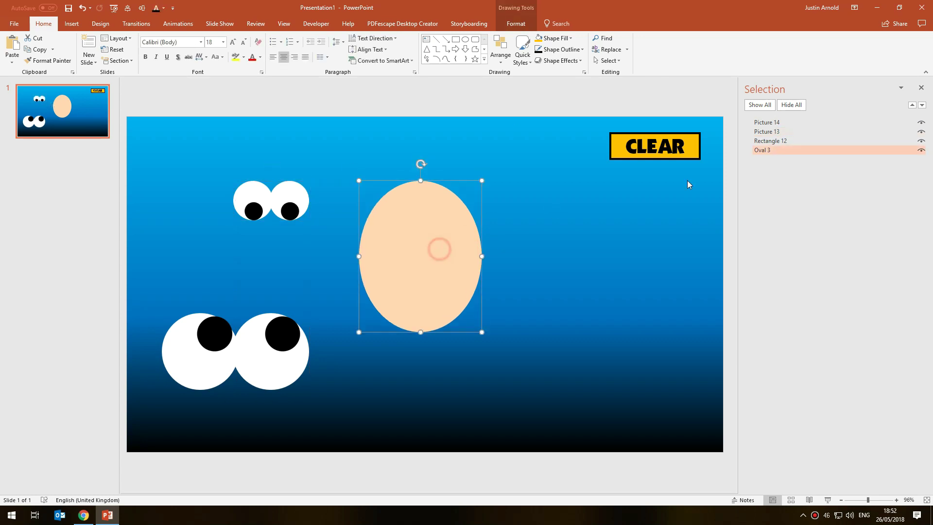
click(683, 156)
key(Escape)
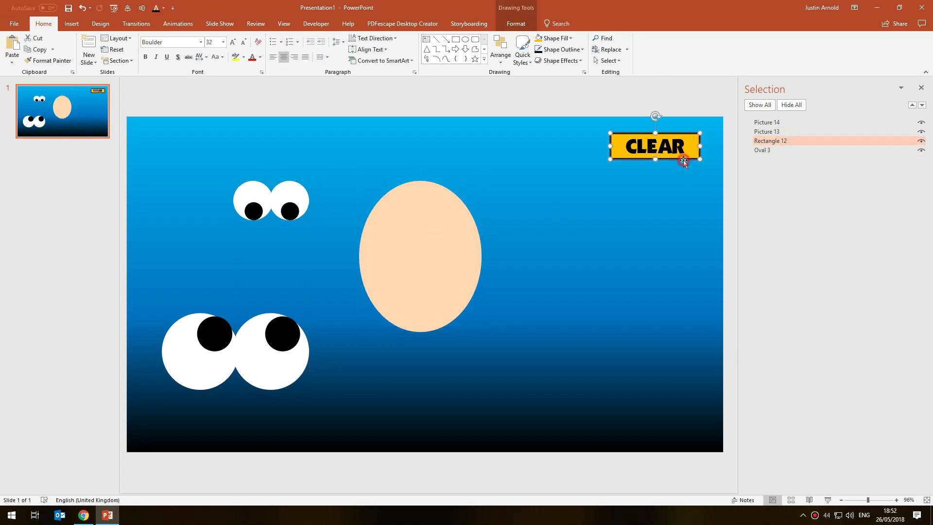
click(593, 185)
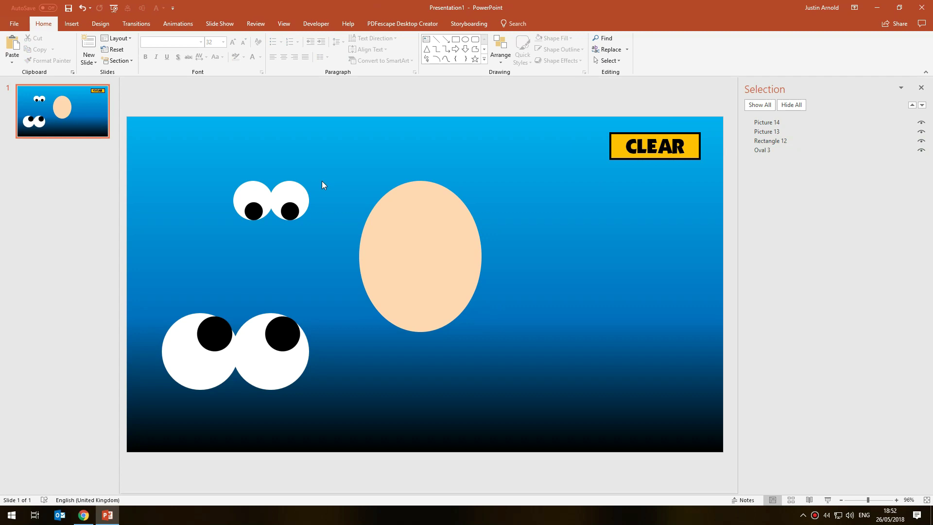
Shift the large eyes right and the face oval slightly right, selecting them via the pane
click(293, 208)
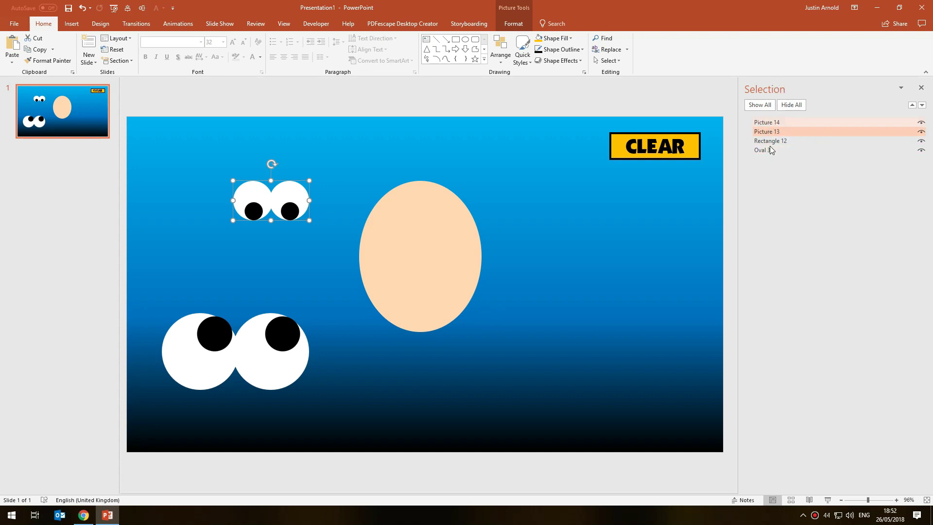
click(773, 123)
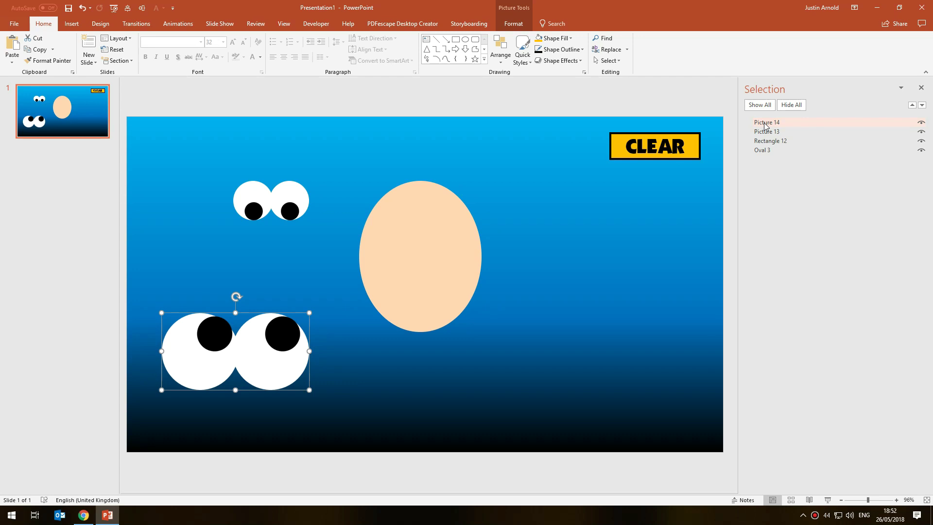
drag(248, 377, 293, 378)
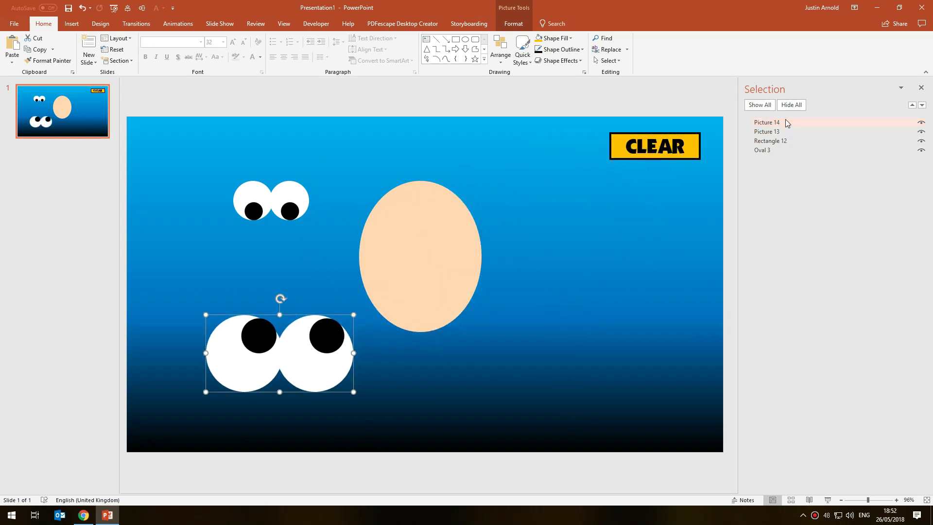
click(772, 150)
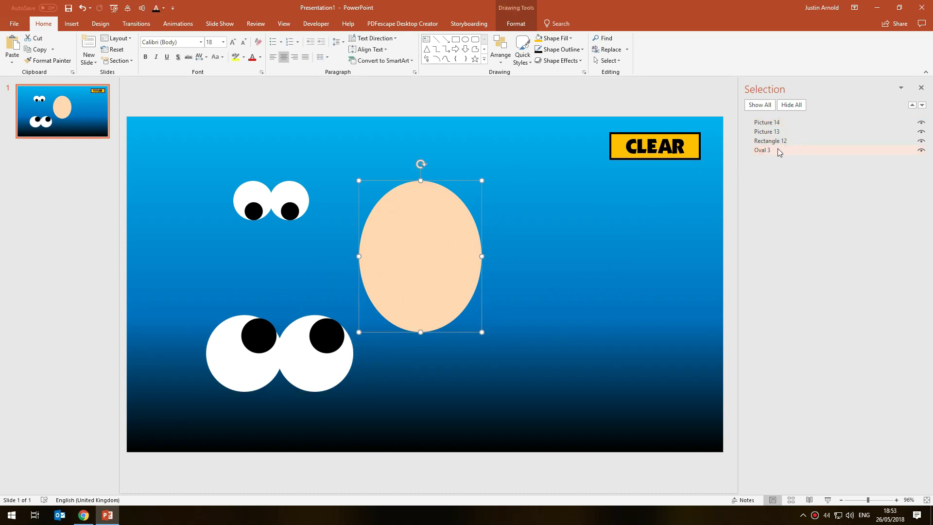
click(763, 152)
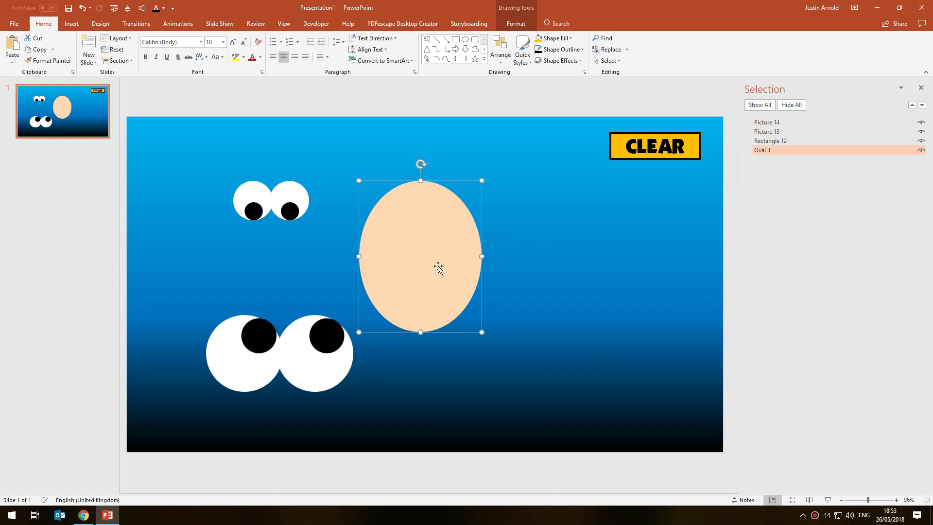
drag(420, 271, 459, 260)
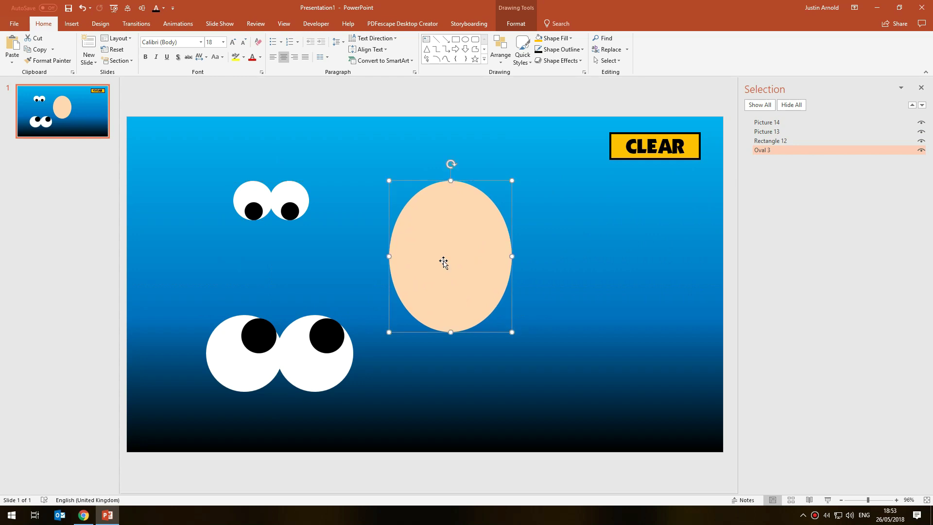
click(800, 140)
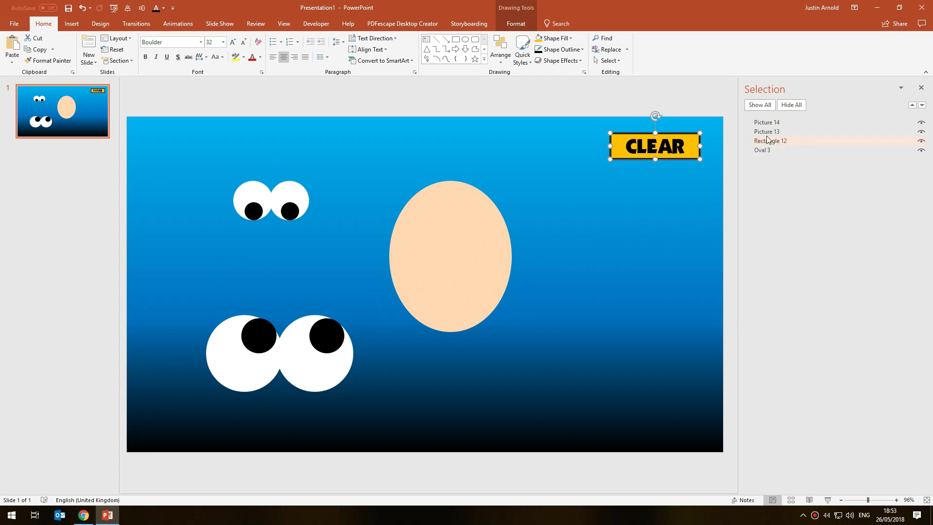
Drag Rectangle 12 to the top of the pane stack and move the CLEAR button top-right
click(767, 132)
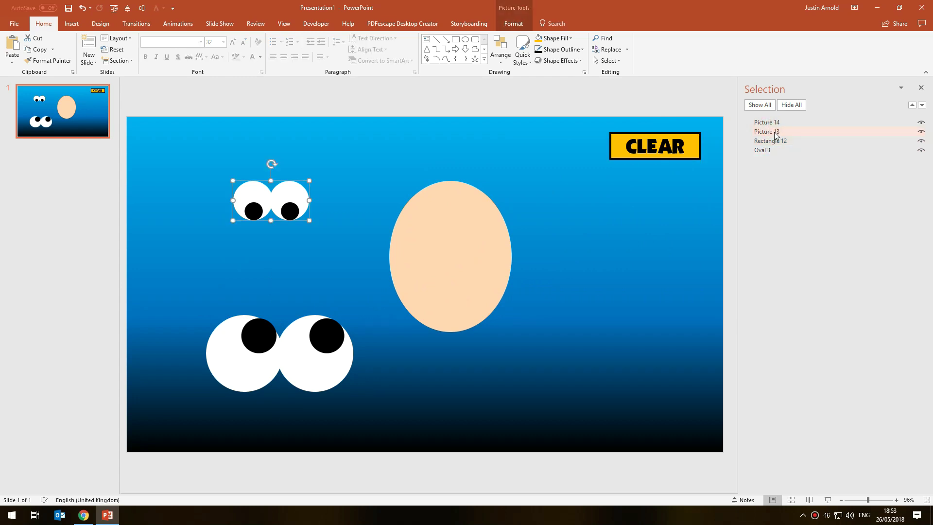
drag(615, 159, 346, 236)
drag(302, 198, 350, 204)
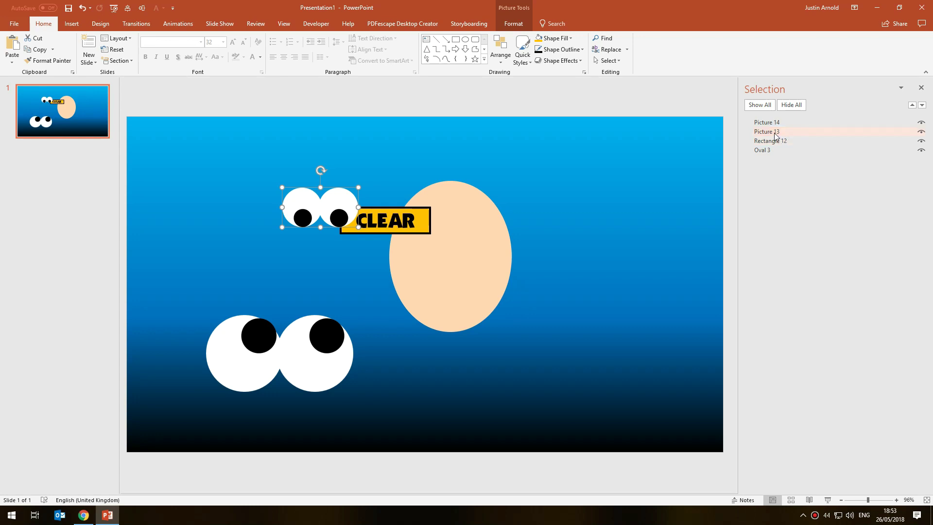
right_click(379, 207)
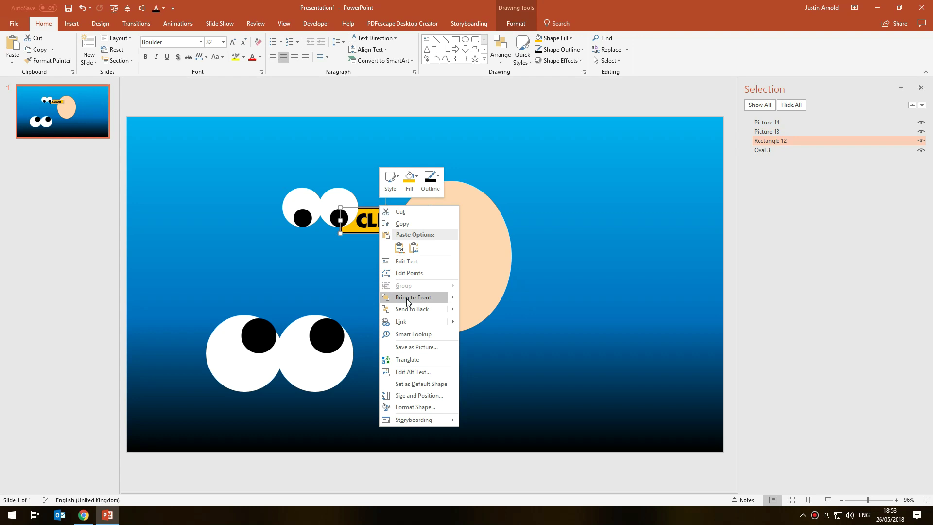
click(569, 192)
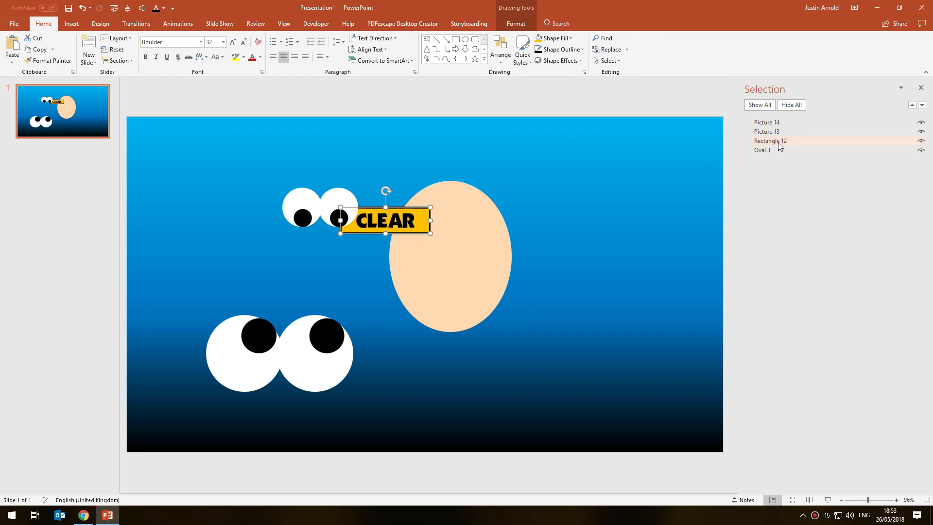
drag(778, 142, 778, 123)
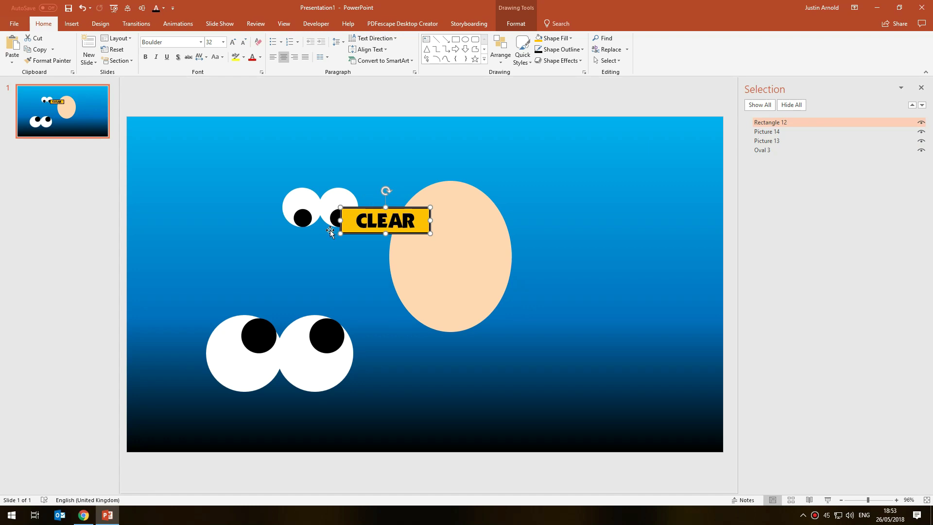
drag(382, 208, 664, 125)
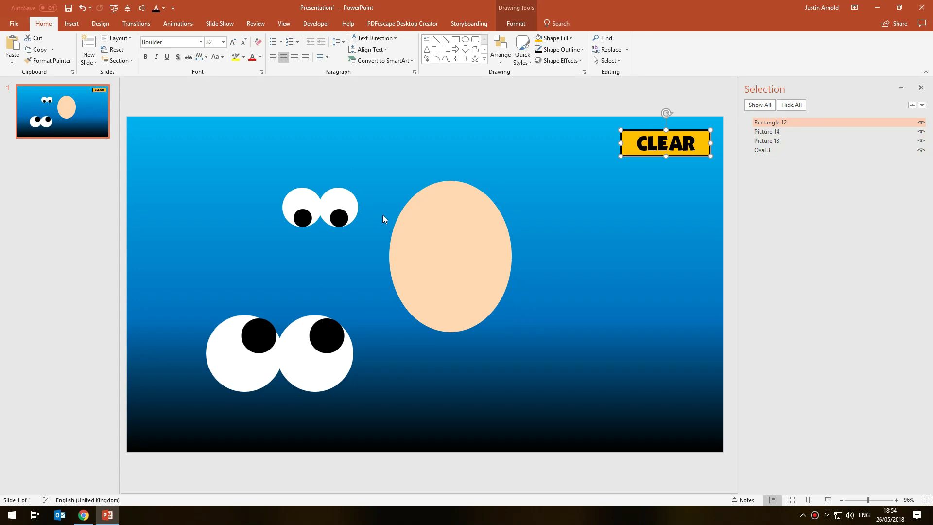
Close the Selection pane and collapse the slide thumbnails panel
click(556, 140)
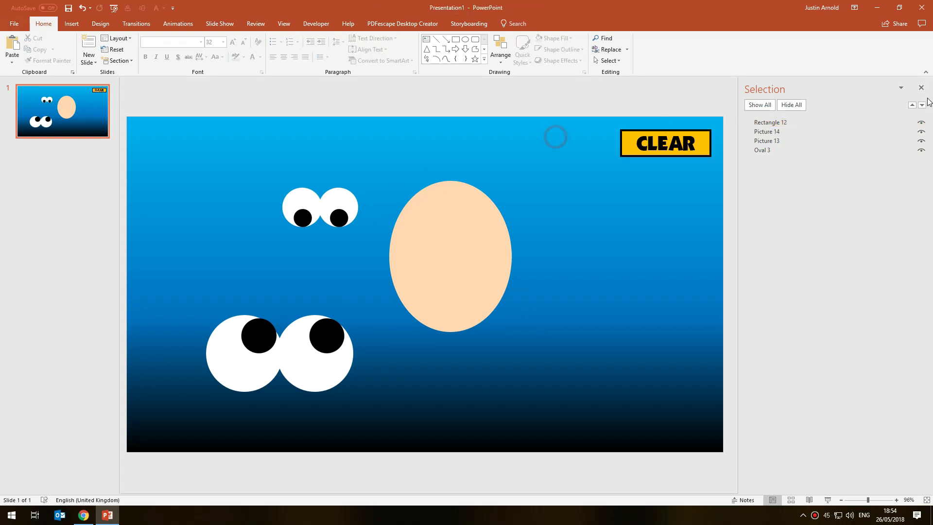
click(921, 87)
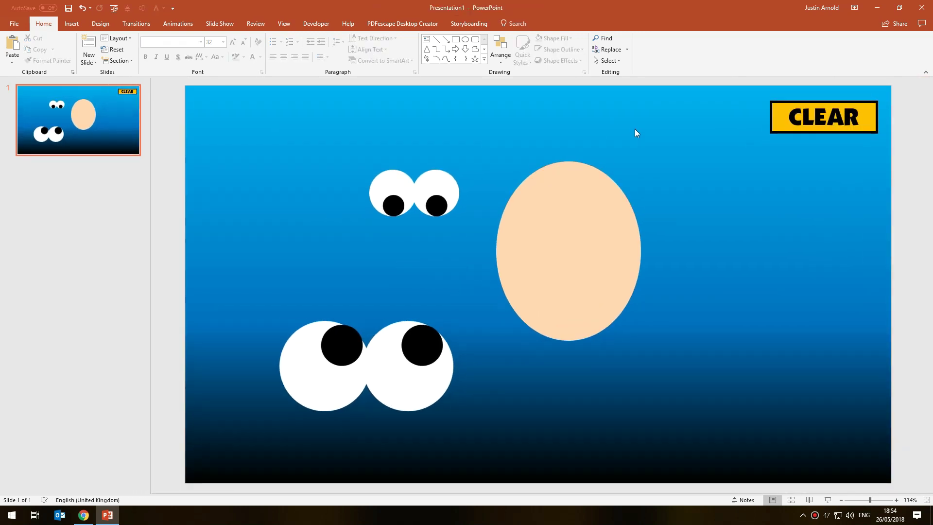
drag(149, 167, 4, 167)
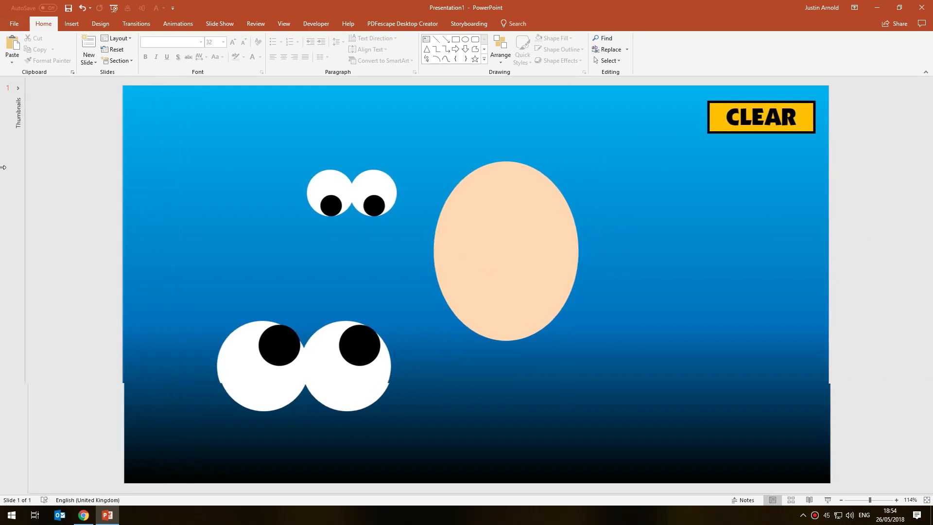
Place the small eyes centred on the face and Ctrl-drag a copy to the lower right
drag(327, 201, 193, 181)
drag(323, 357, 213, 331)
drag(531, 227, 505, 222)
drag(245, 172, 500, 231)
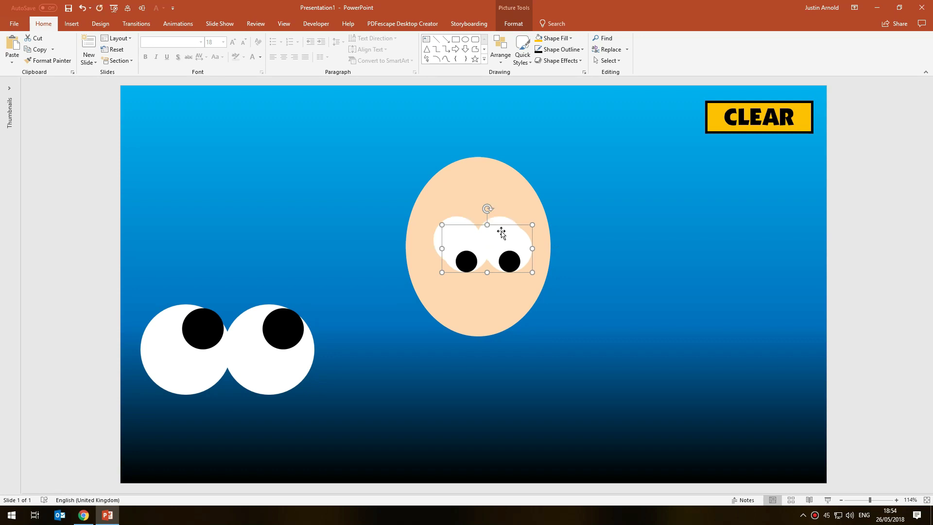
drag(501, 233, 772, 370)
click(671, 343)
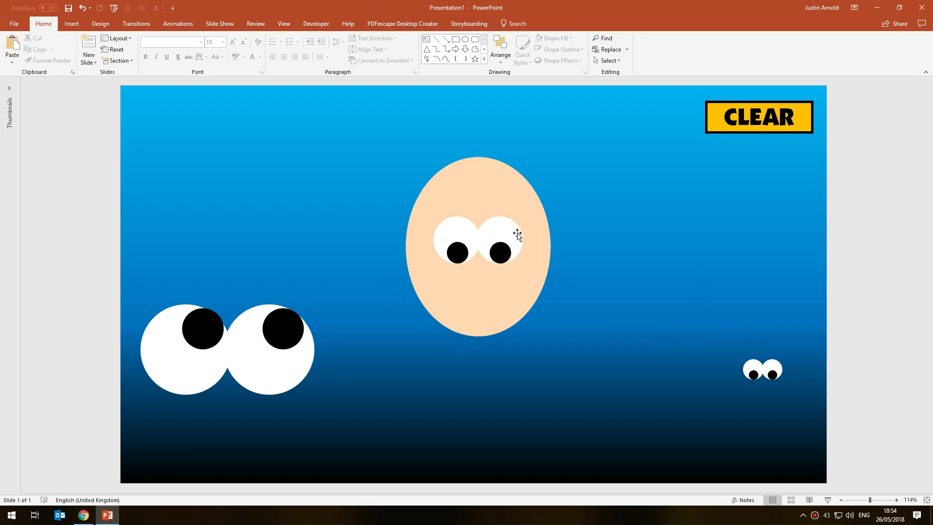
click(501, 235)
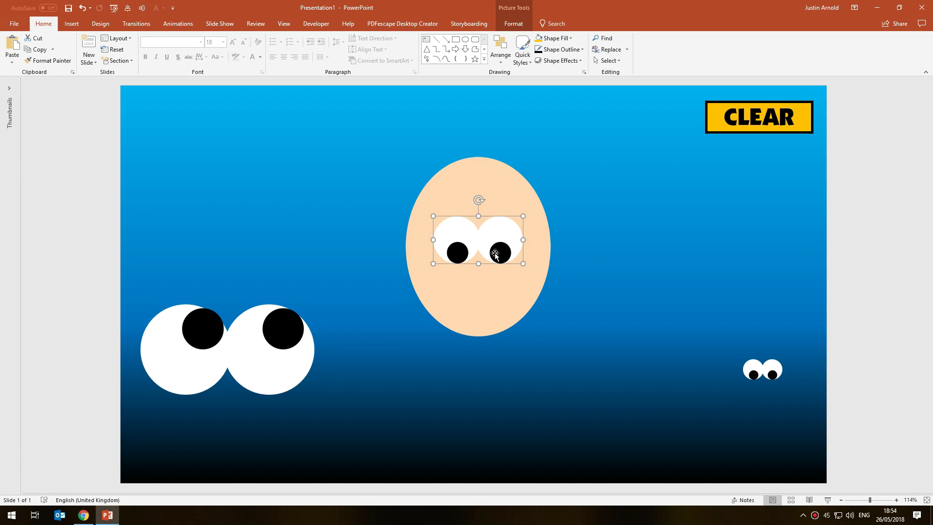
Rename Picture 13 to eyes1 in the Selection Pane
click(609, 60)
click(626, 99)
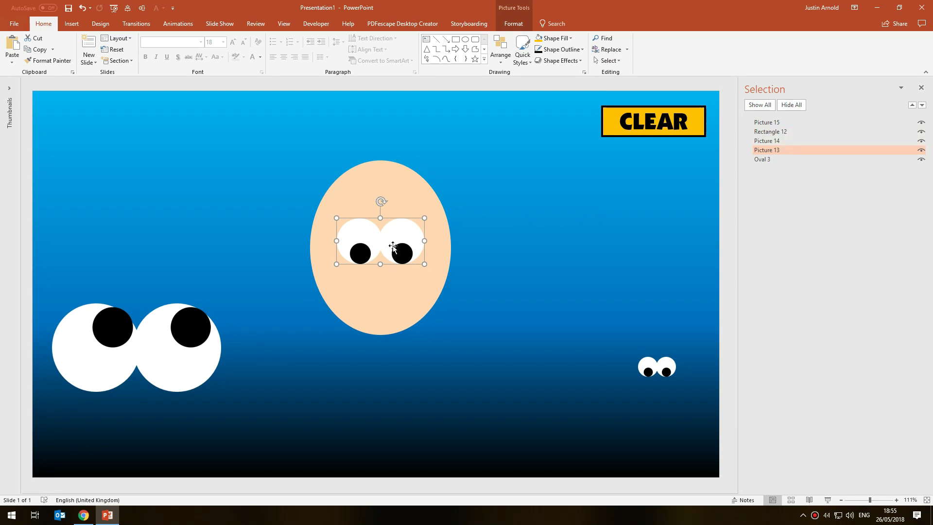
double_click(776, 149)
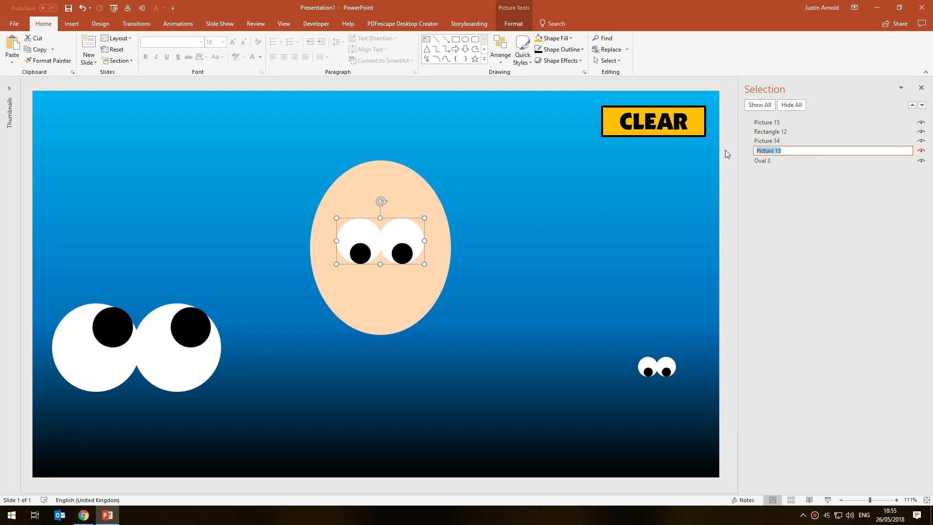
text(eyes1)
key(Return)
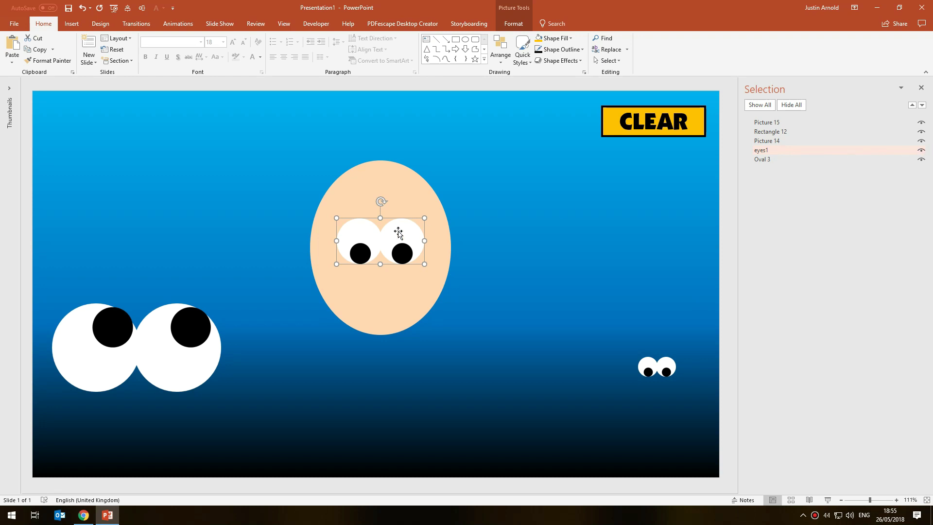
Toggle eyes1's visibility with its eye icon several times, ending hidden
click(921, 150)
click(920, 152)
click(921, 152)
click(920, 152)
click(921, 151)
click(921, 151)
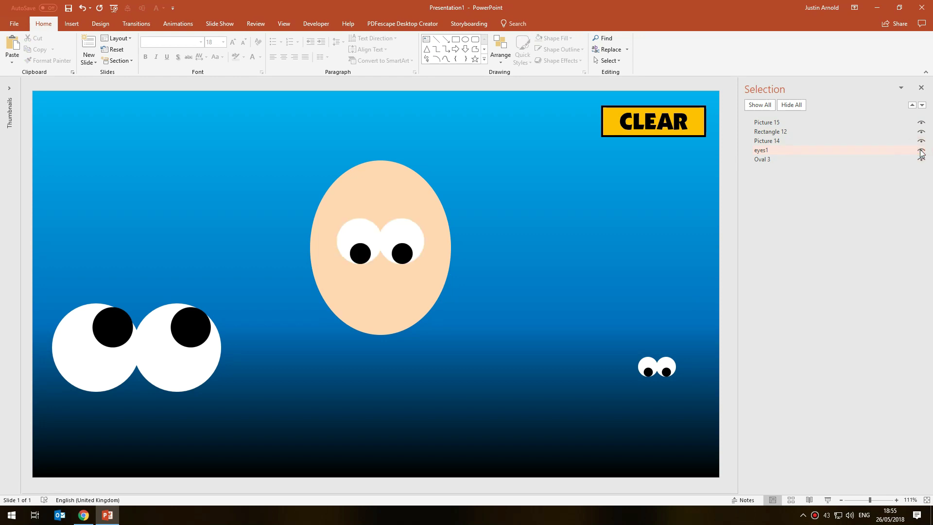
click(921, 152)
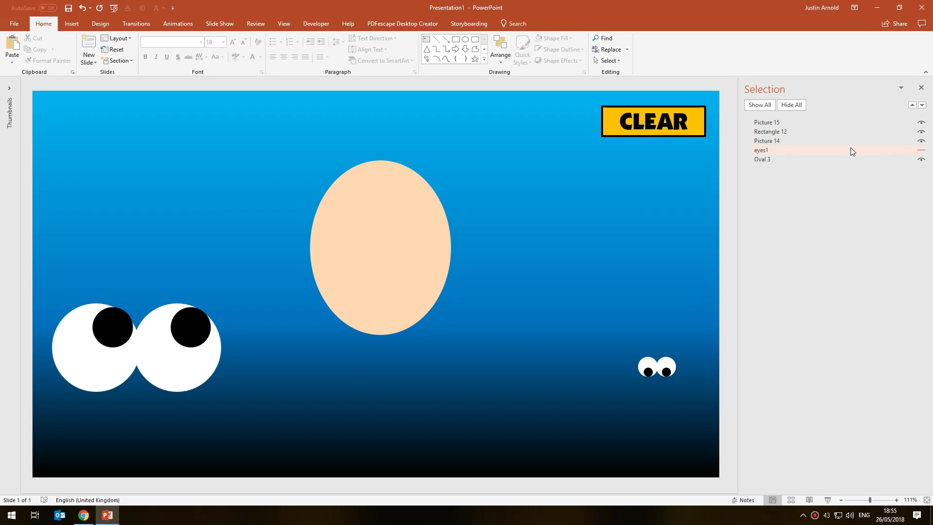
click(921, 151)
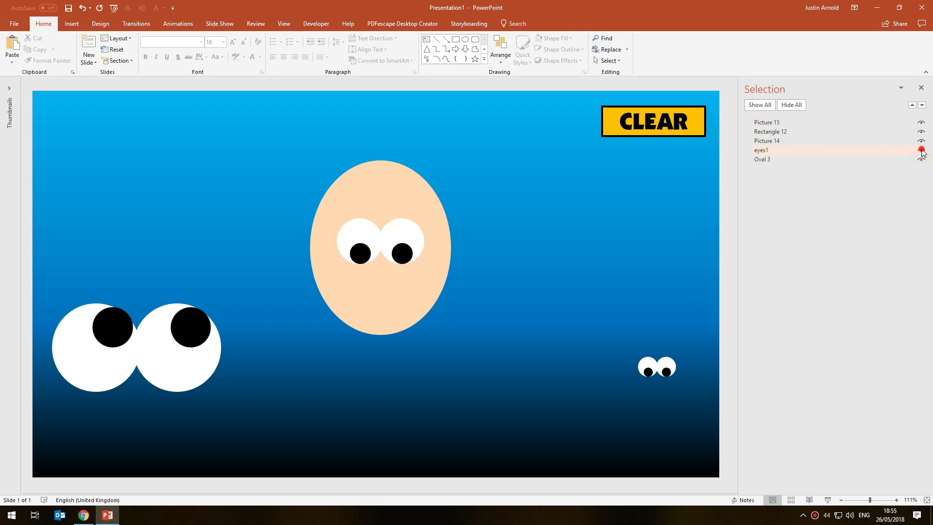
click(921, 151)
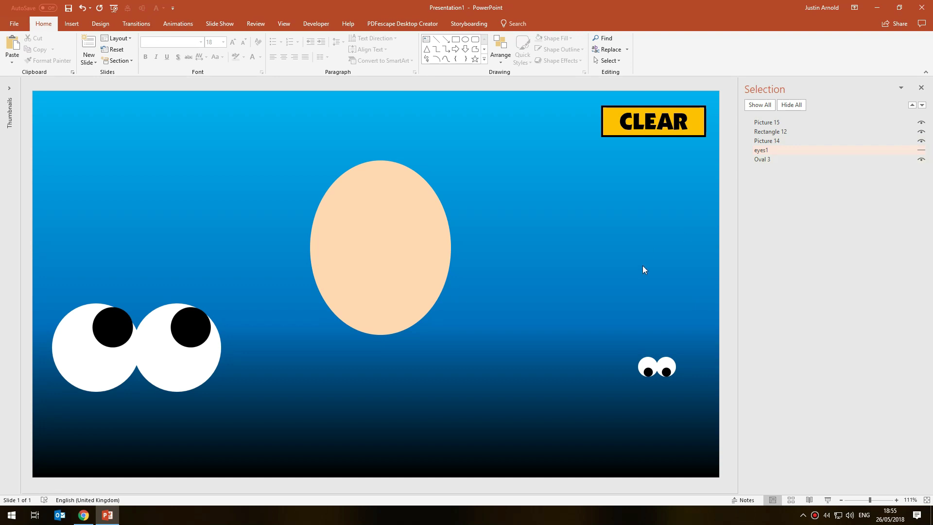
Move the large eyes onto the face, shrink them and centre them there
click(170, 350)
drag(169, 367, 335, 256)
drag(383, 286, 397, 246)
drag(414, 262, 403, 253)
click(403, 248)
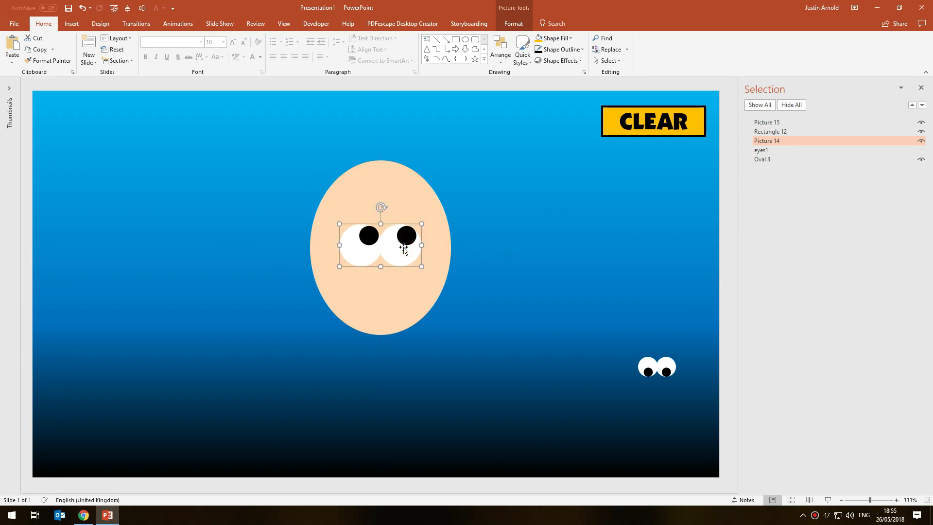
Duplicate the face eyes with Ctrl+D and place a shrunken copy at the lower right
key(ctrl+d)
drag(404, 251, 660, 333)
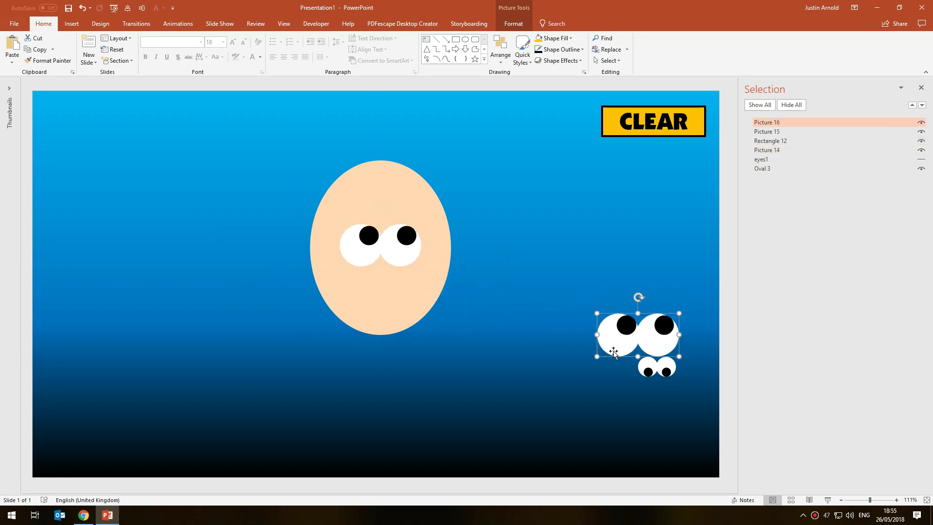
drag(596, 358, 637, 407)
click(694, 379)
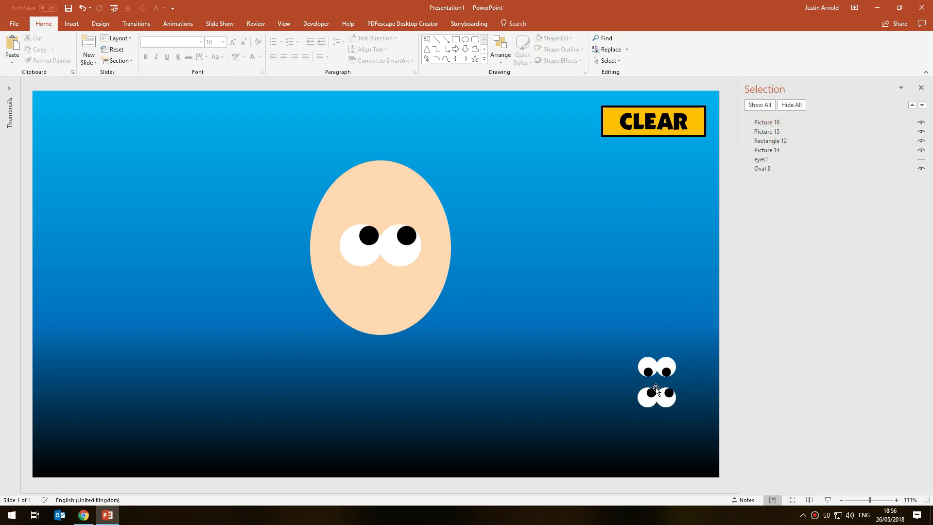
Rename Picture 14, the eyes on the face, to eyes2 in the Selection pane
click(373, 238)
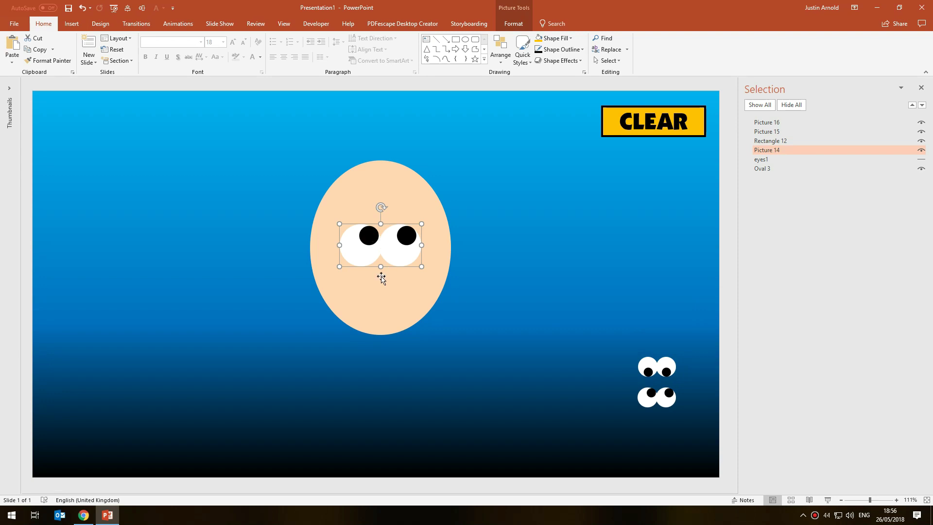
double_click(776, 151)
text(eyes2)
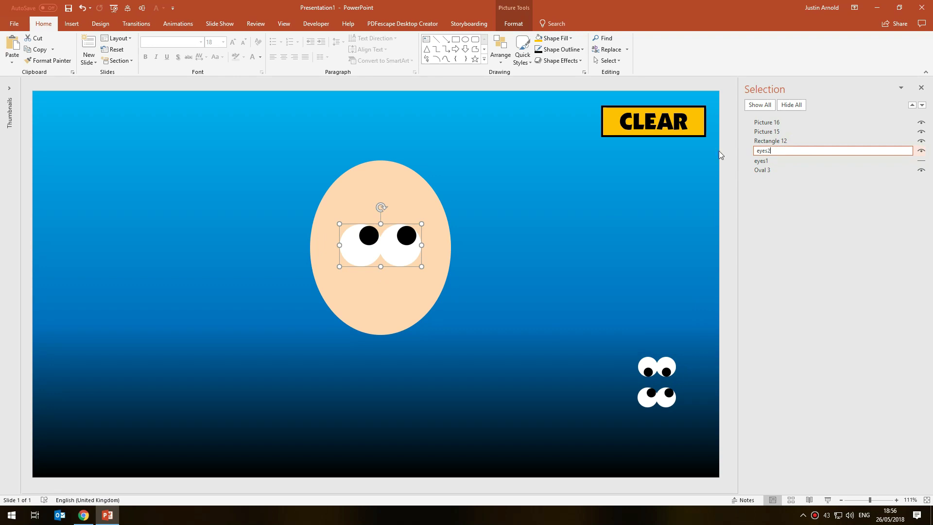
key(Return)
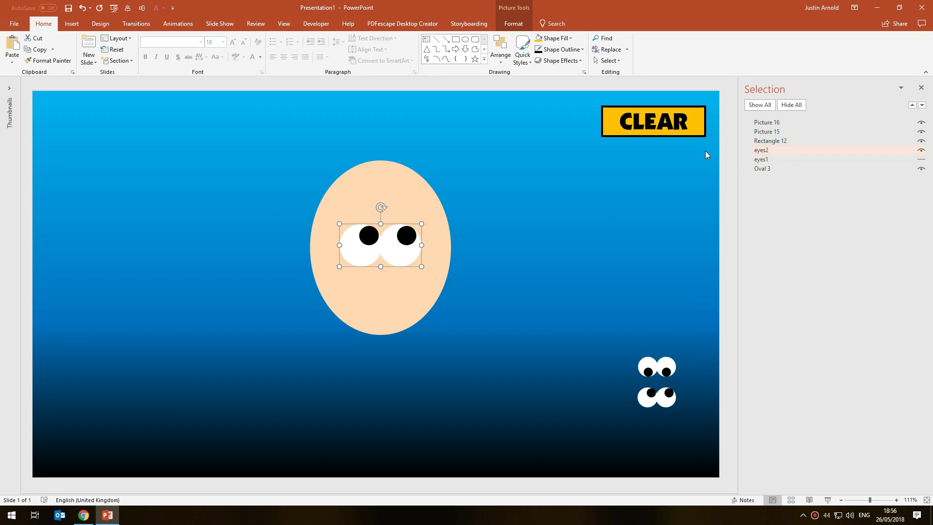
click(602, 223)
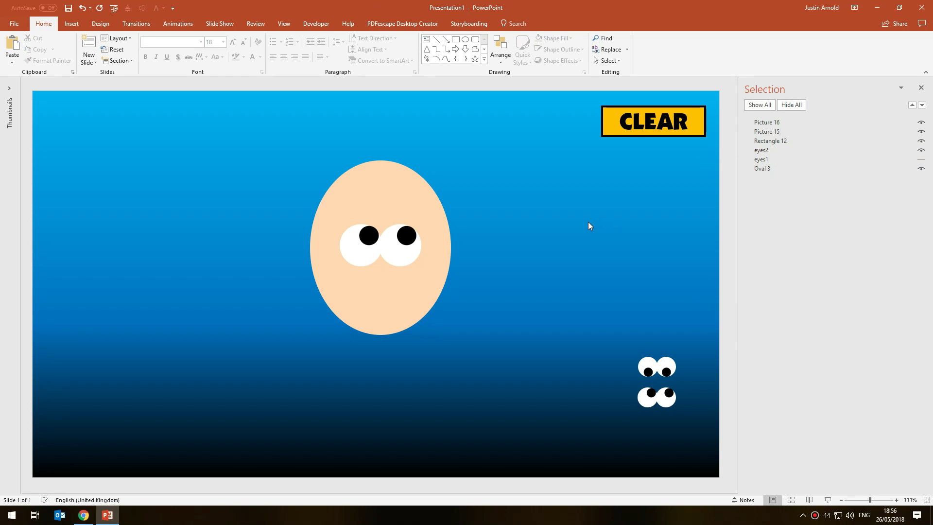
Hide eyes2 with its eye icon in the Selection pane, then close the pane
click(383, 243)
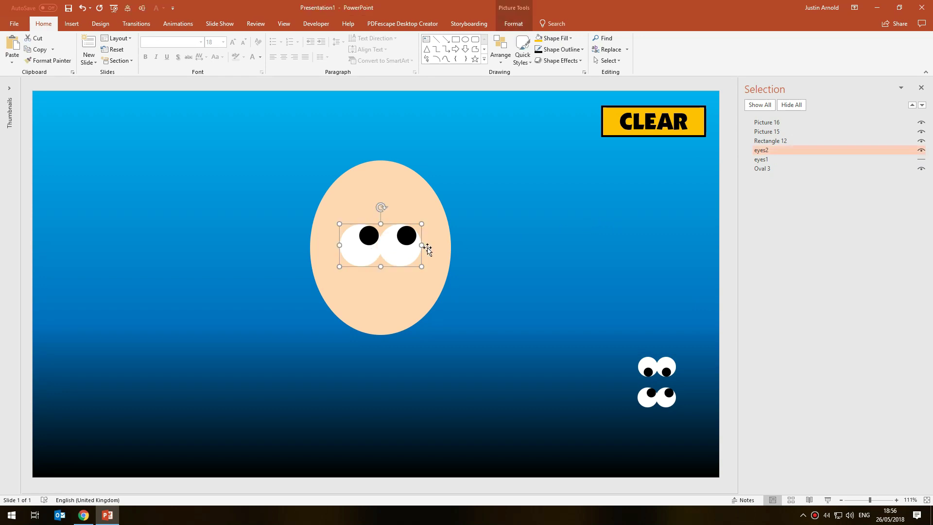
click(921, 150)
click(585, 203)
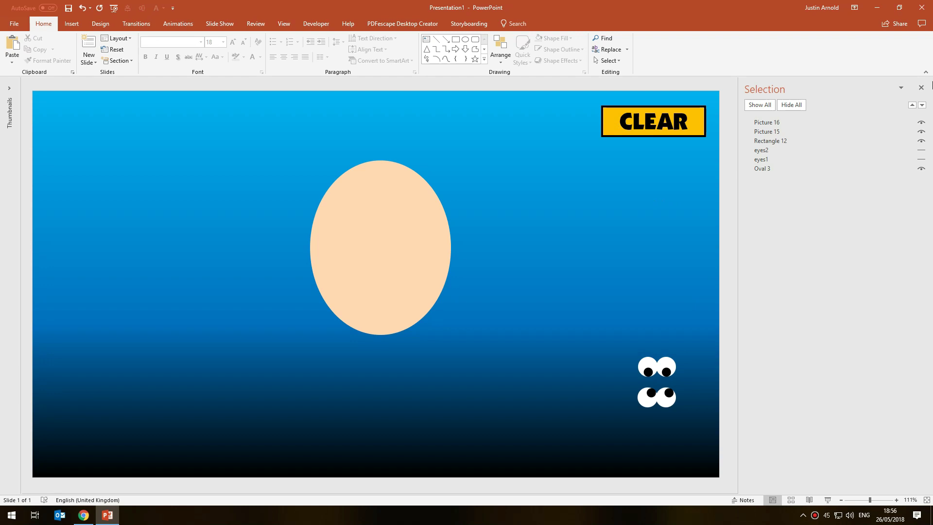
click(921, 88)
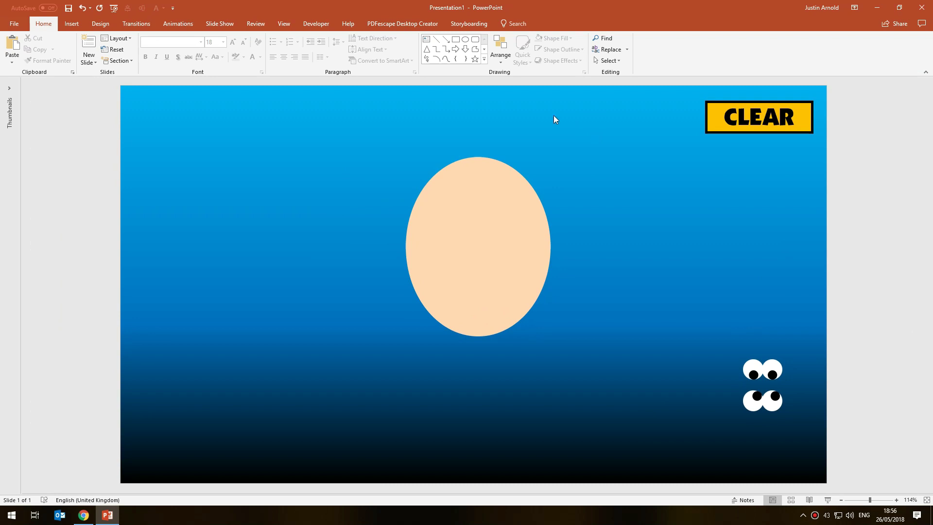
click(317, 25)
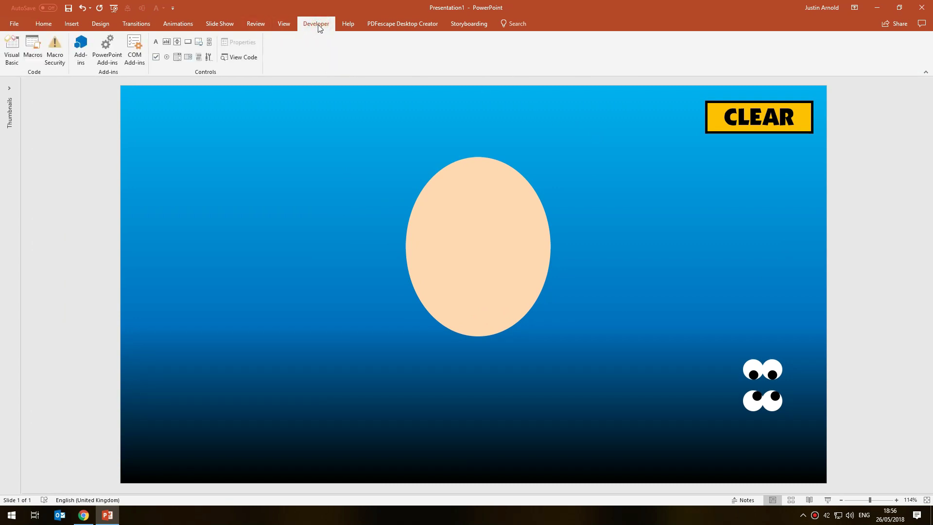
click(39, 22)
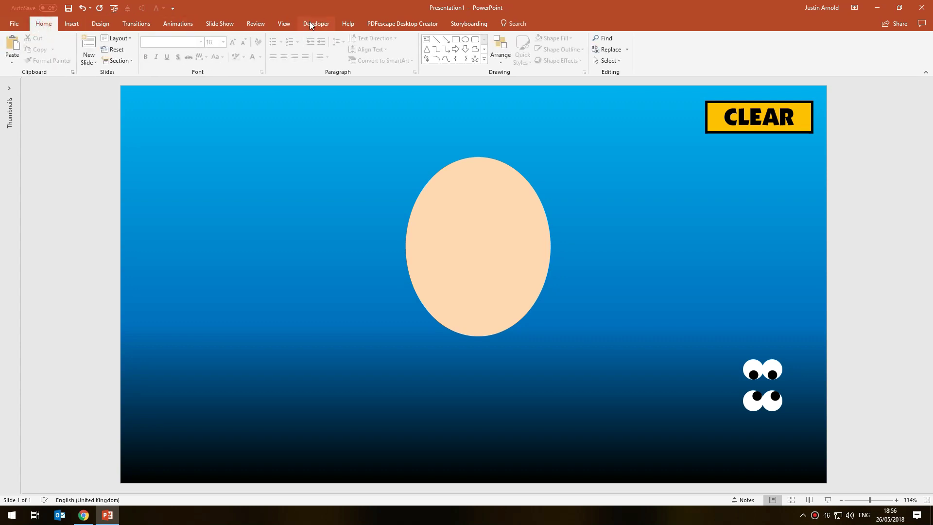
right_click(244, 68)
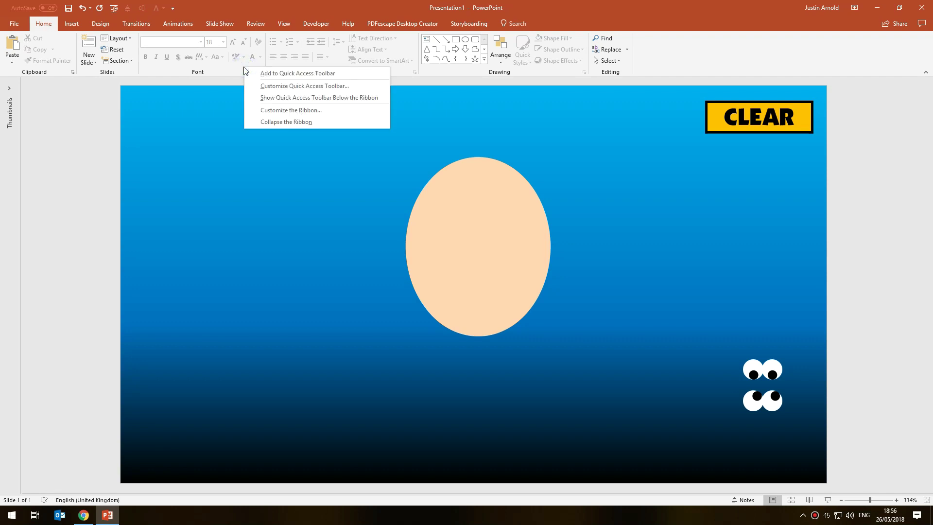
click(319, 109)
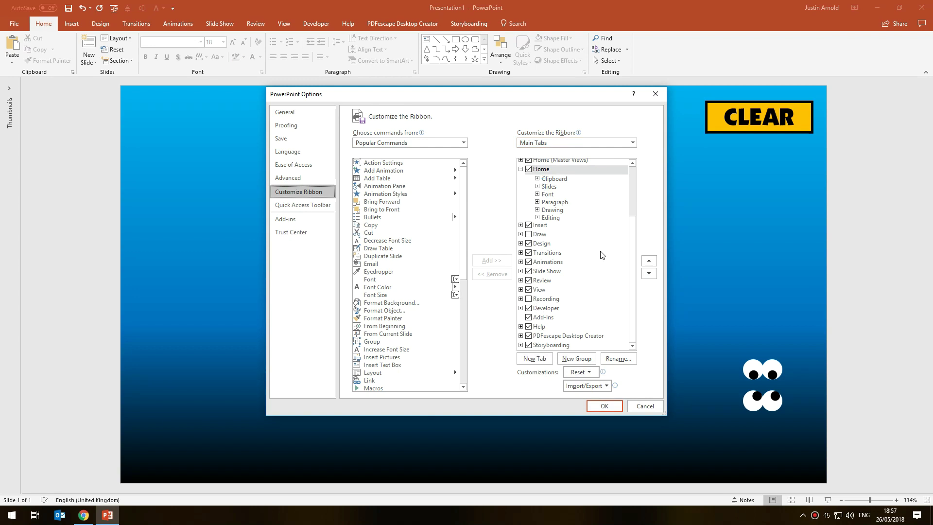
click(521, 168)
drag(634, 244, 633, 192)
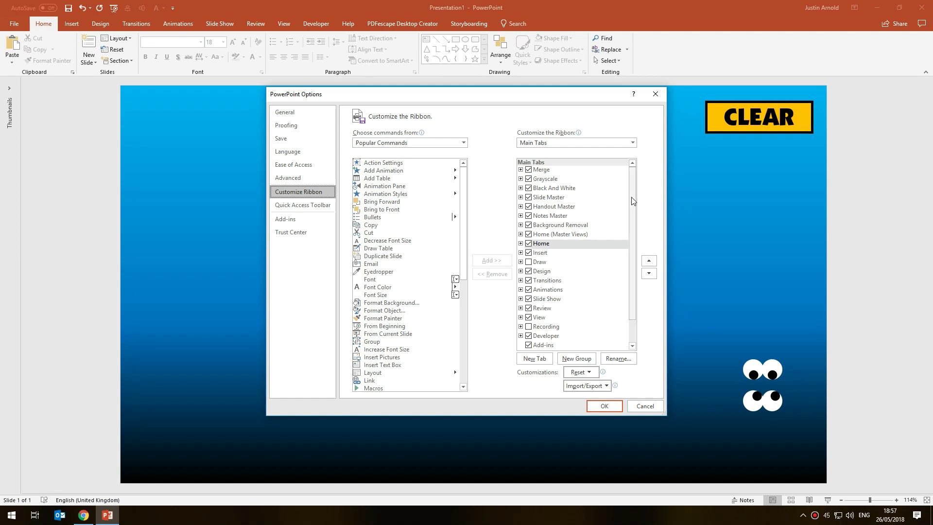
drag(632, 203, 633, 228)
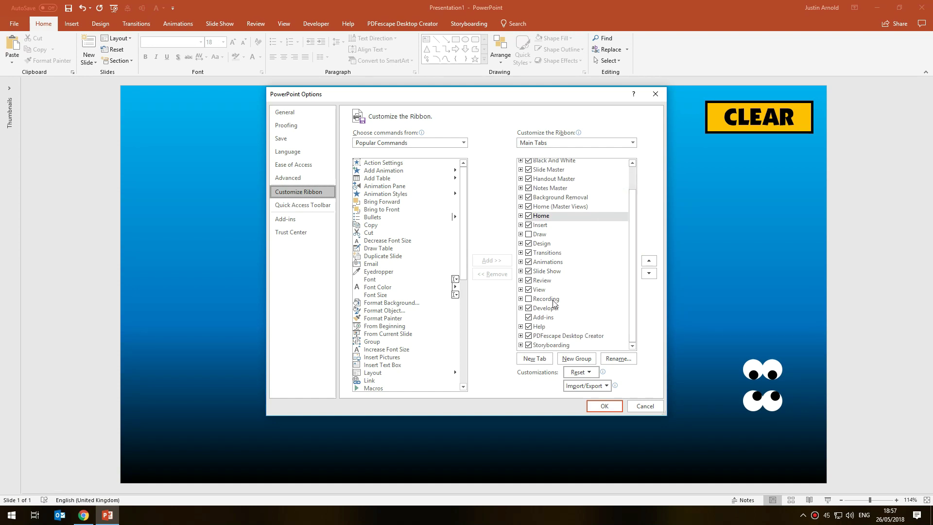
click(529, 308)
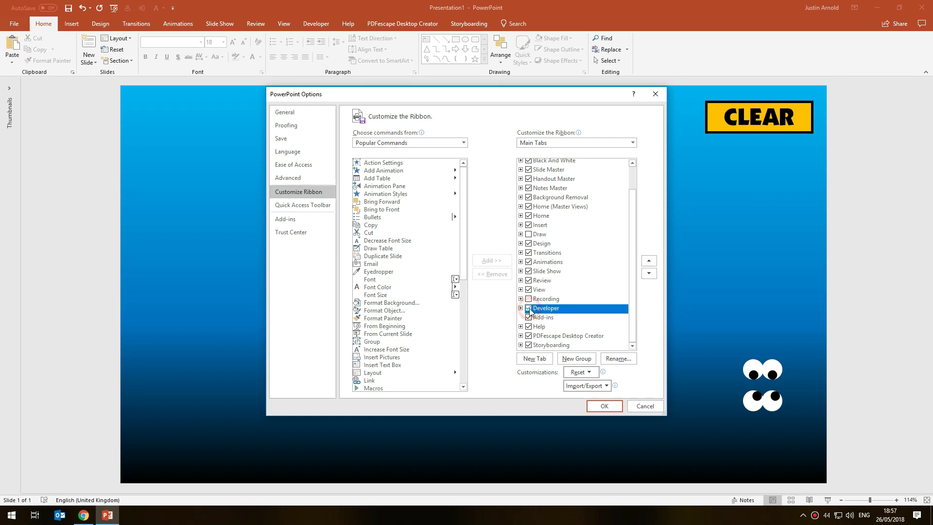
click(528, 309)
click(613, 407)
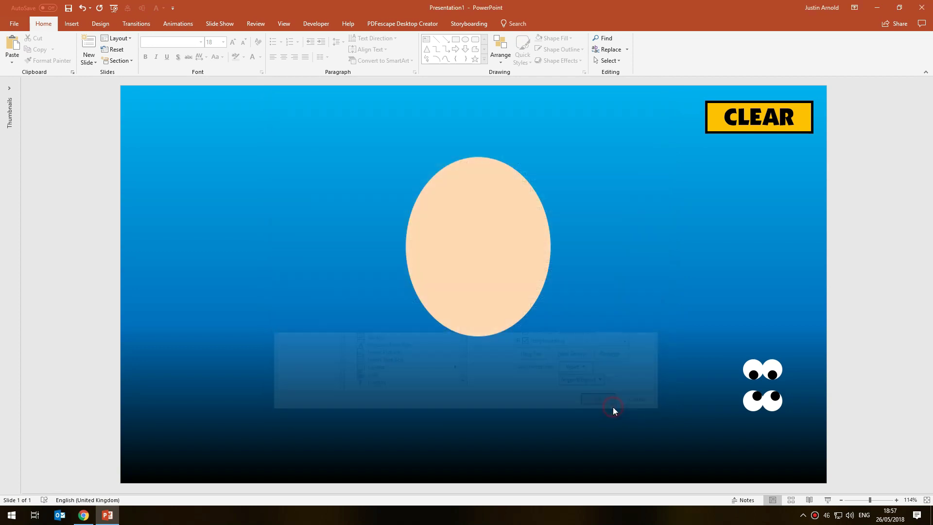
Open the Visual Basic editor from Developer and insert Module1 into VBAProject (Presentation1)
click(315, 25)
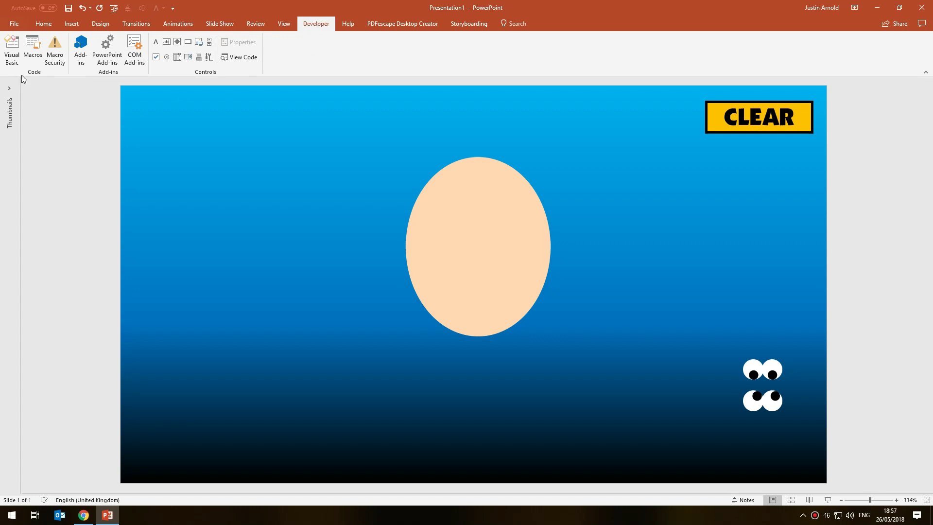
click(11, 49)
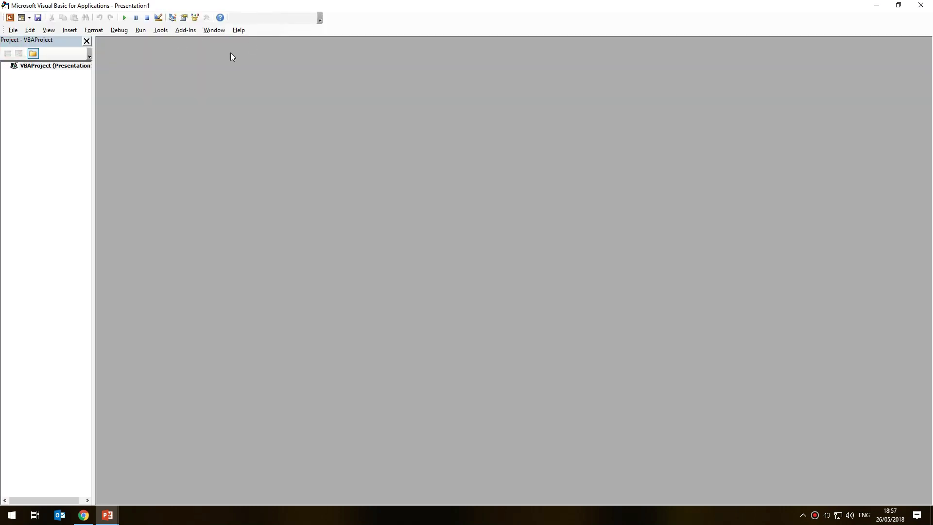
click(36, 66)
drag(92, 83, 132, 83)
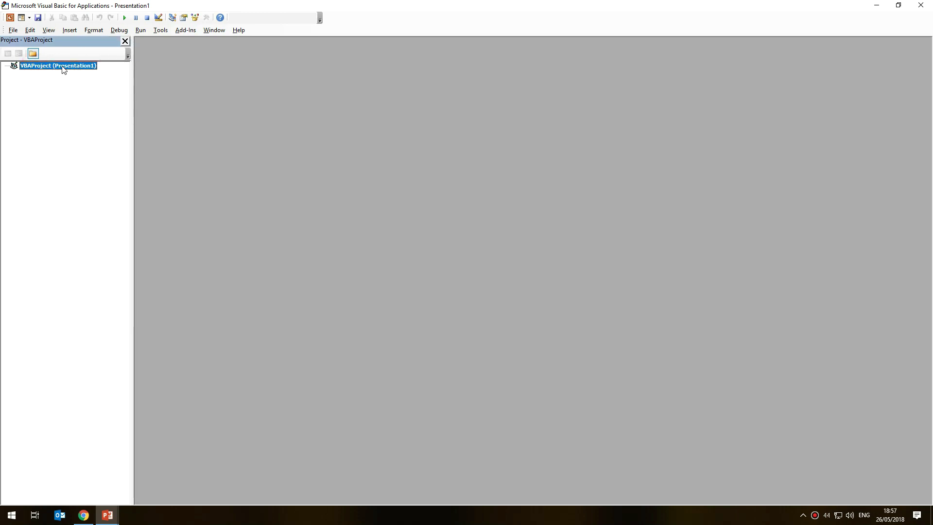
right_click(63, 69)
mouse_move(48, 119)
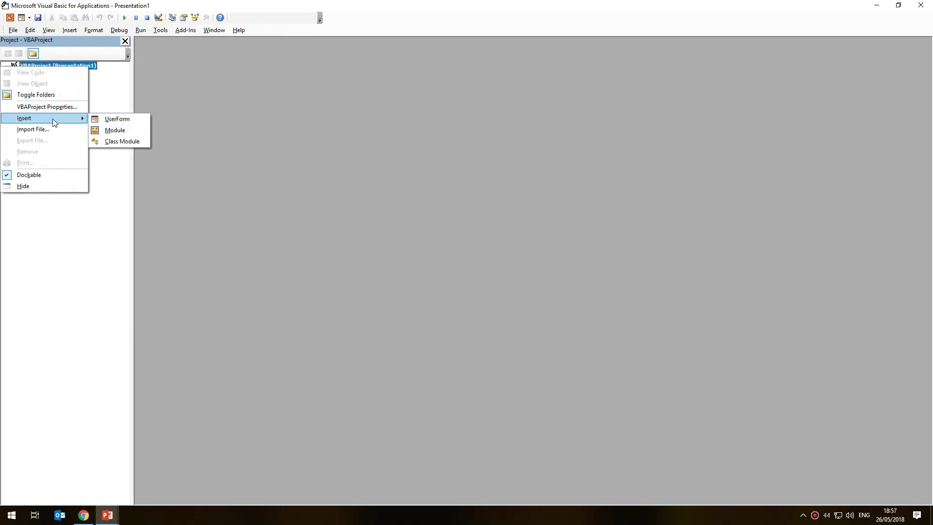
click(131, 130)
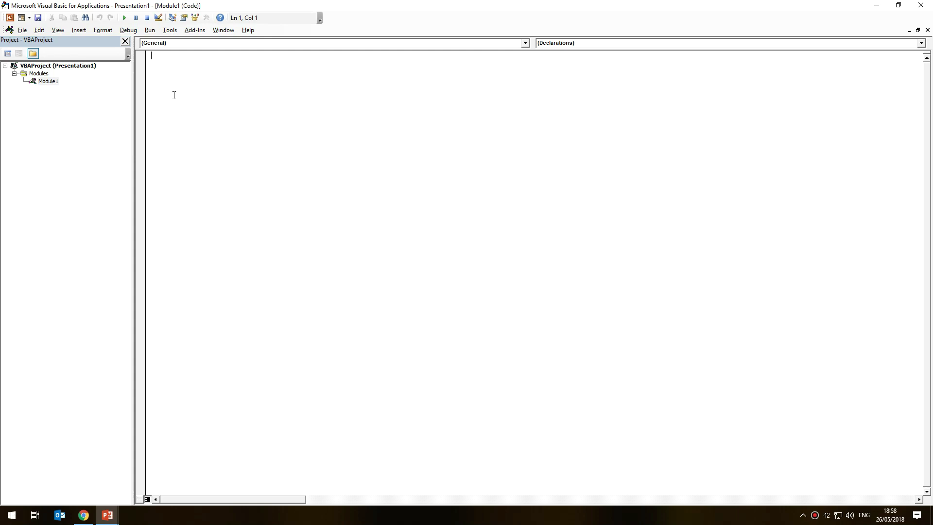
Declare Sub eyes1 and begin its body with activepresentation.Slides(1).Shapes("eyes1")
text(sub eyes1)
key(Return)
text(act)
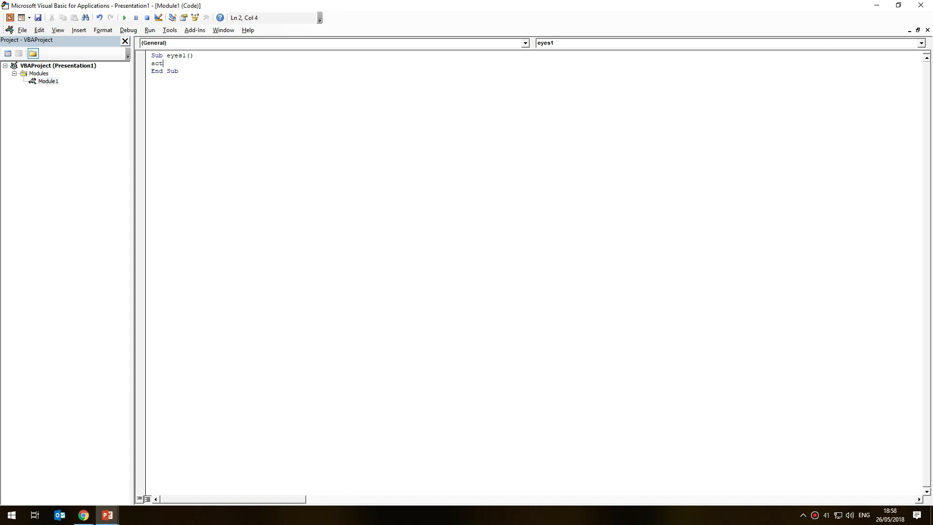
text(ivepresentation.)
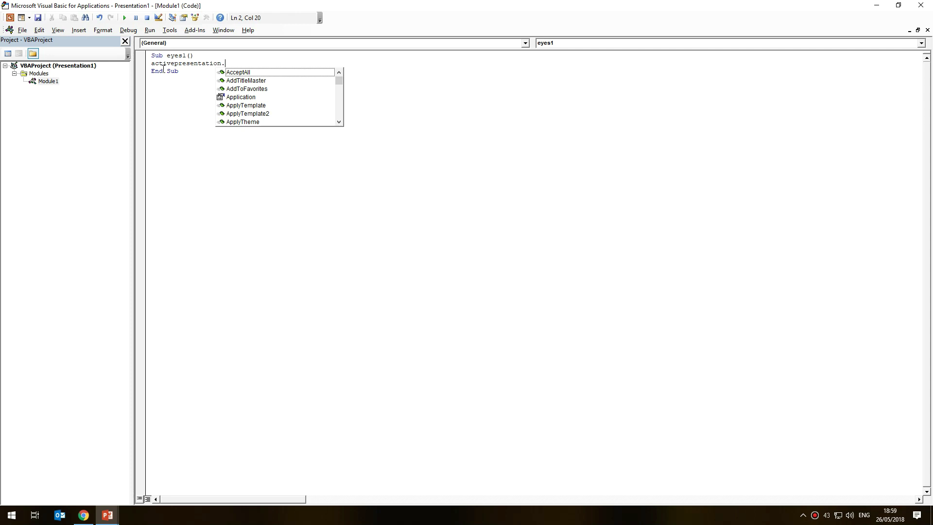
text(Slides(1))
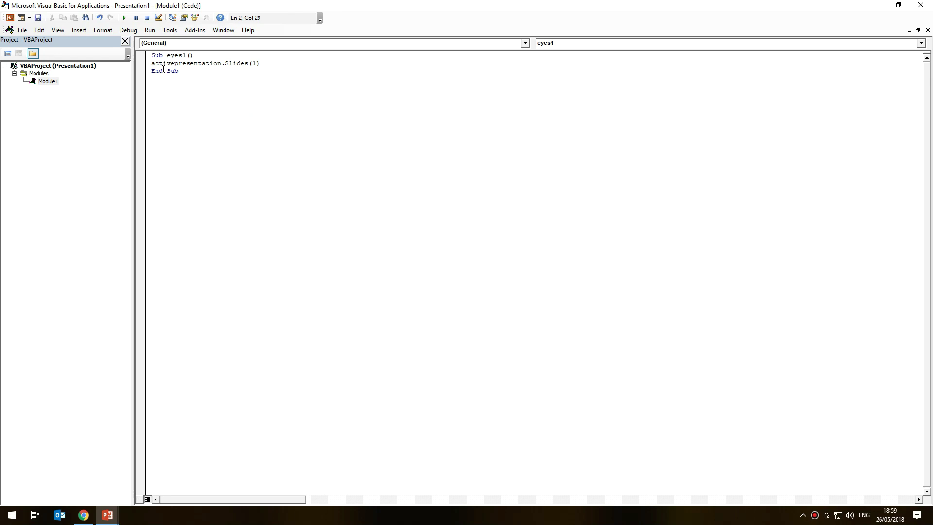
text(.Slides(1).)
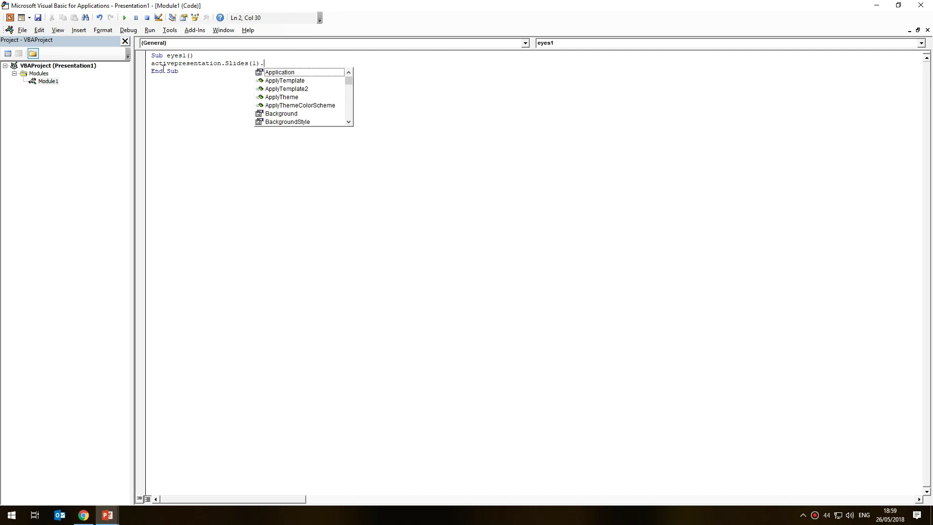
text(Shapes)
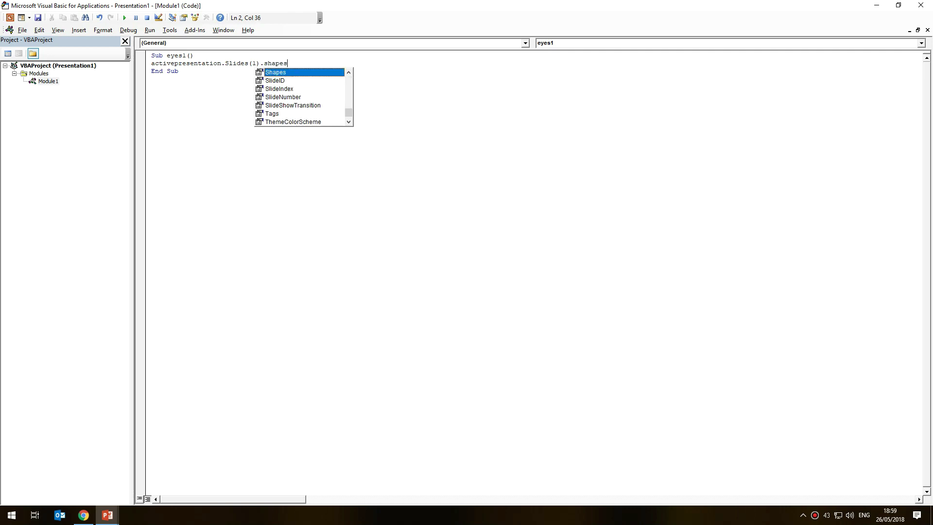
text((")
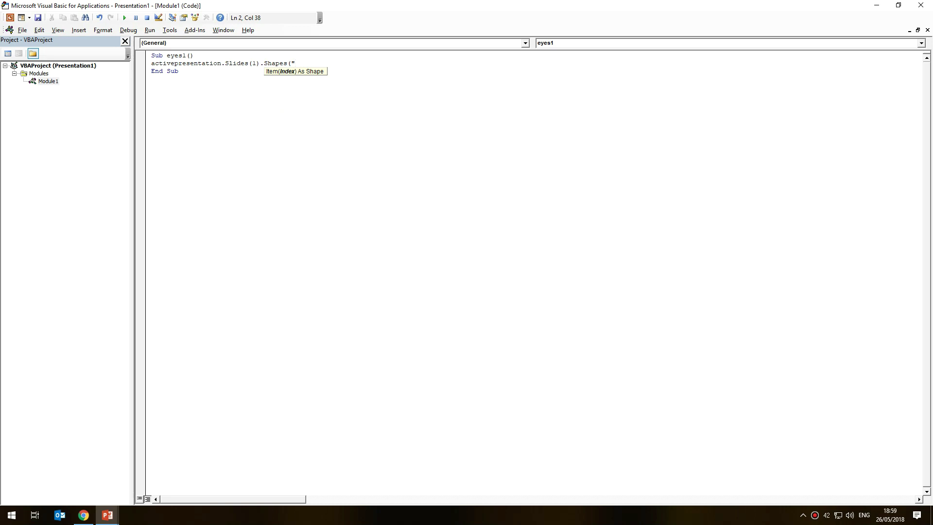
text(eyes1"))
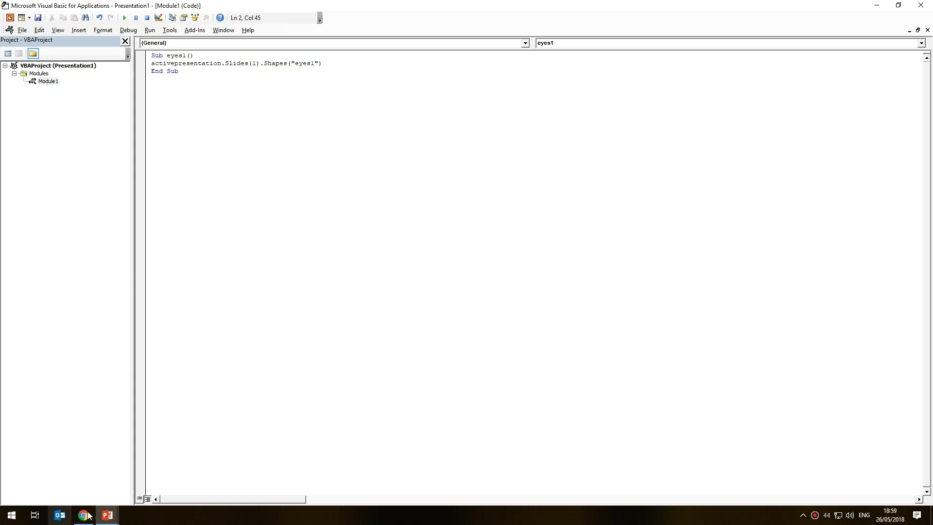
mouse_move(108, 514)
click(80, 490)
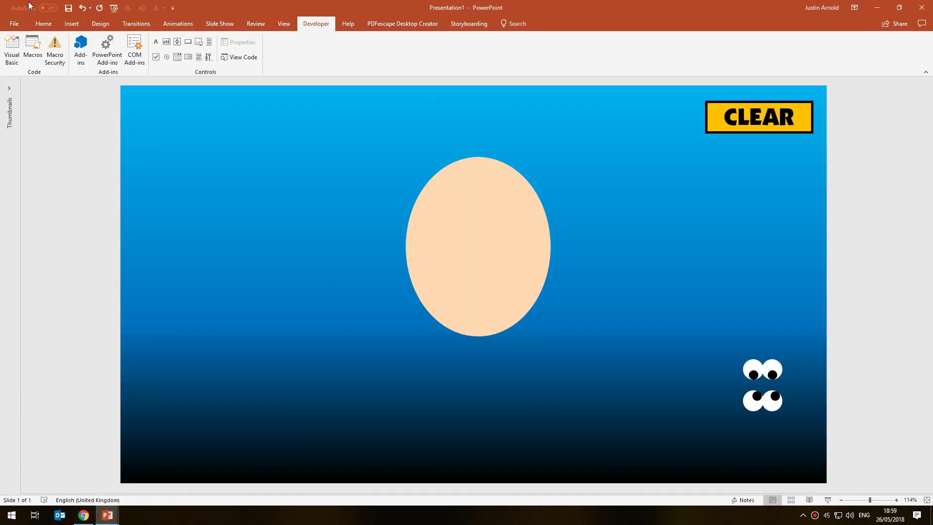
click(603, 62)
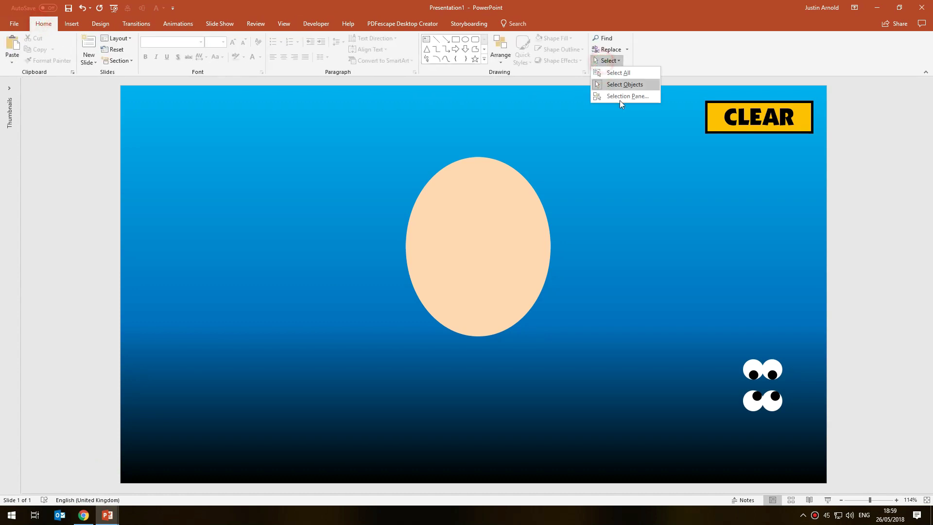
click(625, 95)
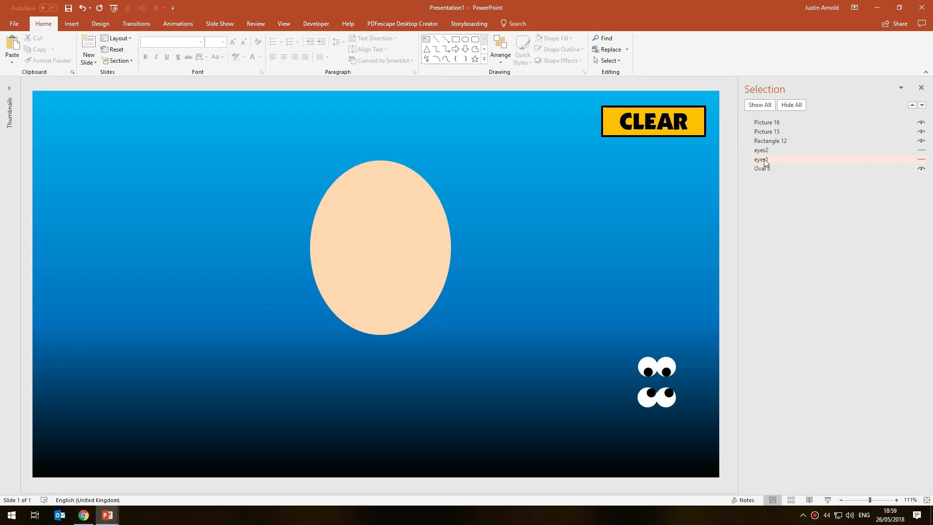
click(107, 514)
click(124, 473)
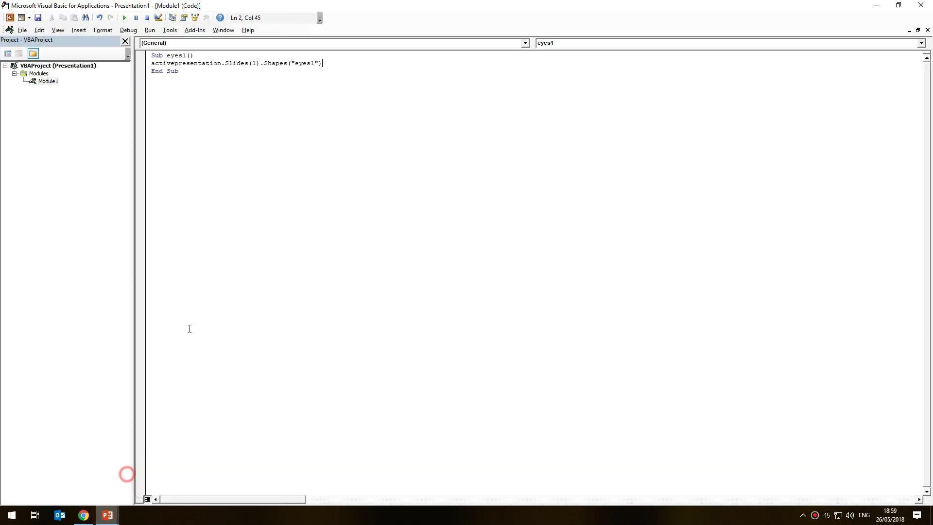
Append .Visible = msoCTrue to the Shapes("eyes1") line, completing the macro
double_click(303, 63)
click(323, 63)
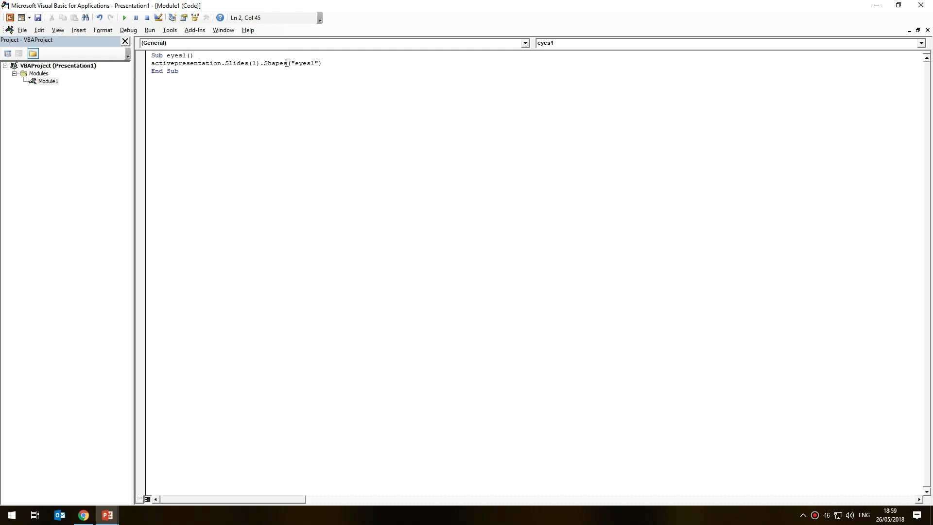
click(333, 62)
text(.)
text(v)
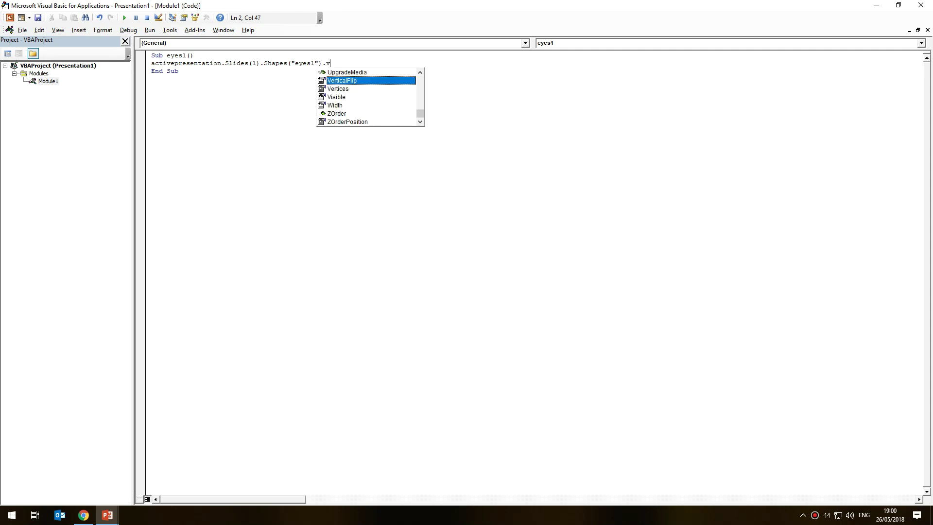
text(isible)
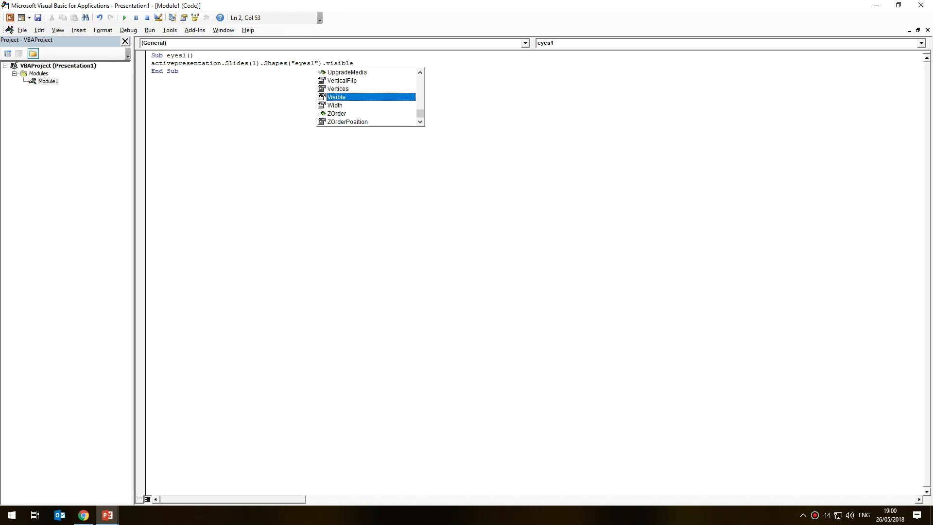
text(=)
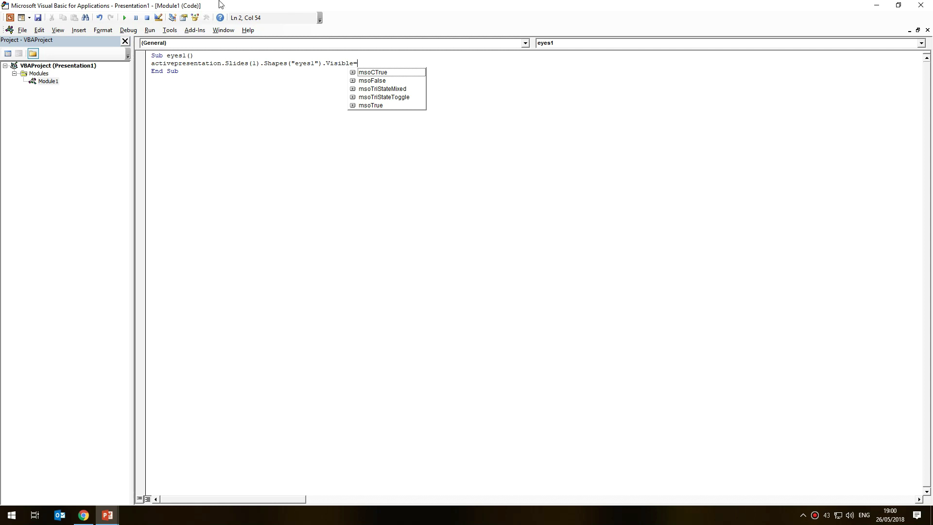
double_click(377, 72)
click(372, 107)
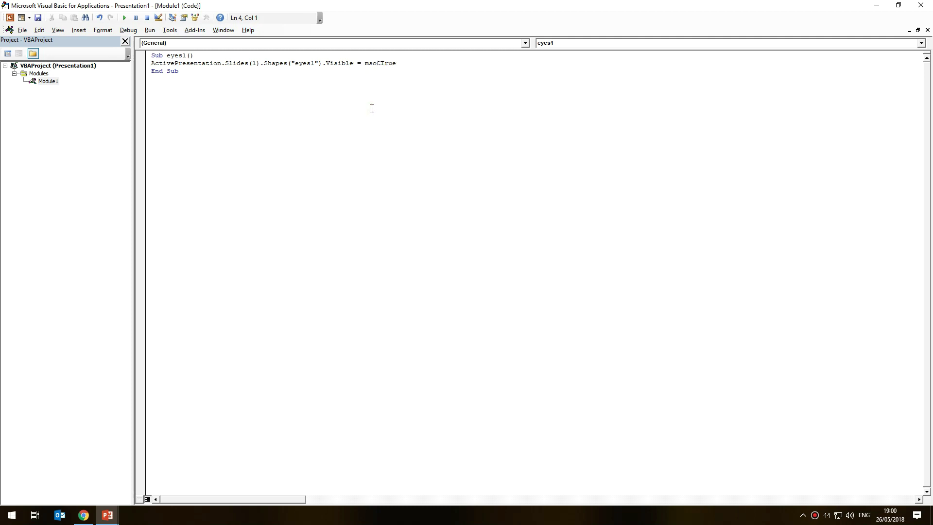